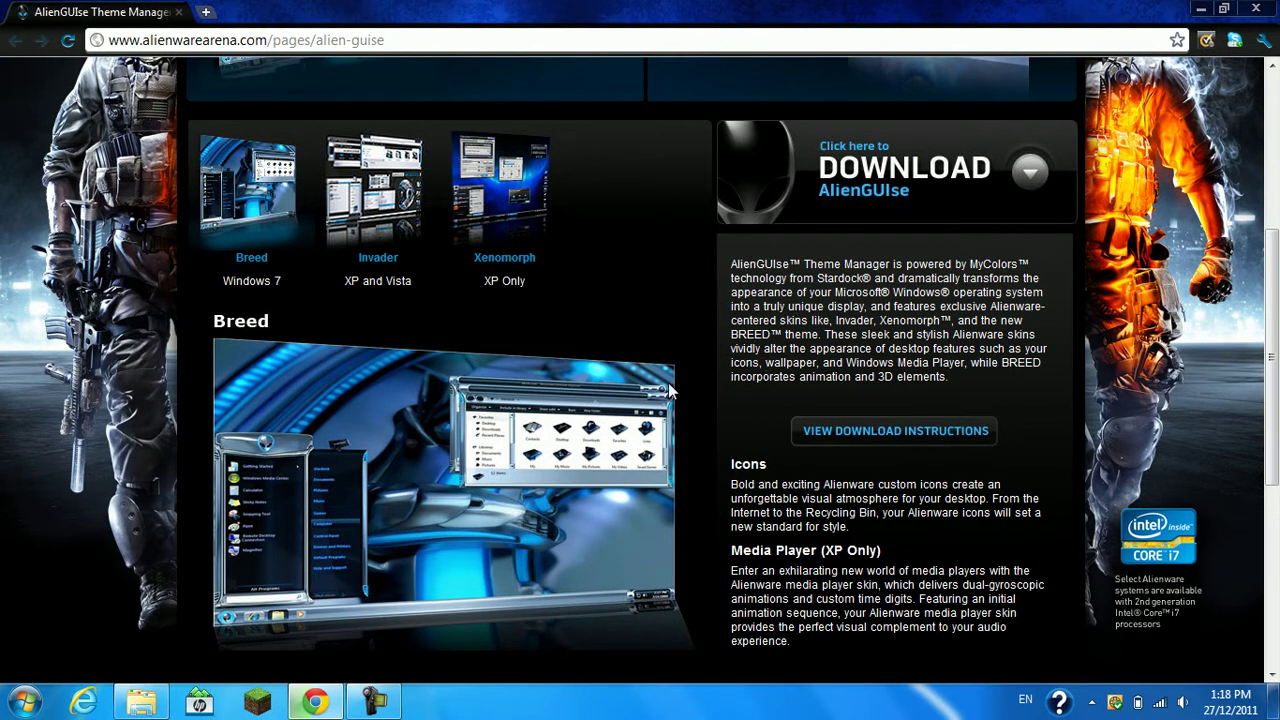
# Open the aw_guise folder holding the Vista, Win7 and XP theme archives in Explorer.
pyautogui.scroll(4, 701, 314)
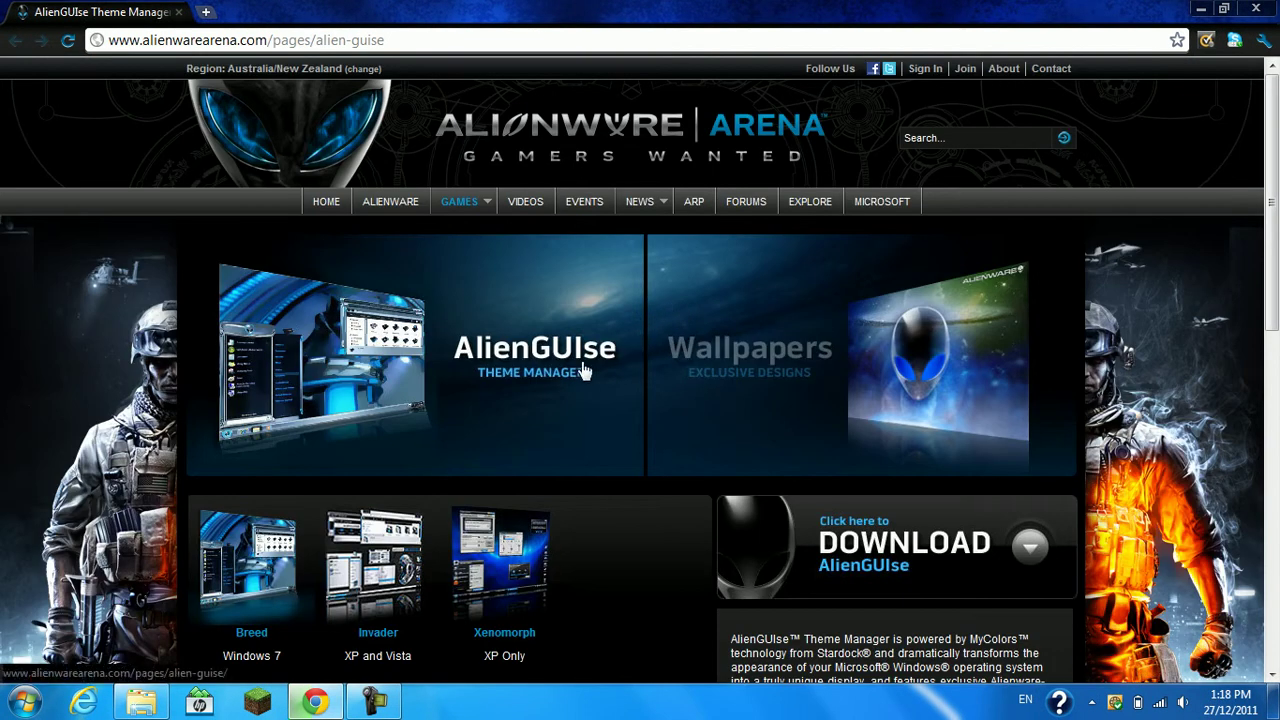
pyautogui.scroll(-2, 586, 372)
pyautogui.scroll(2, 548, 402)
pyautogui.scroll(-4, 826, 424)
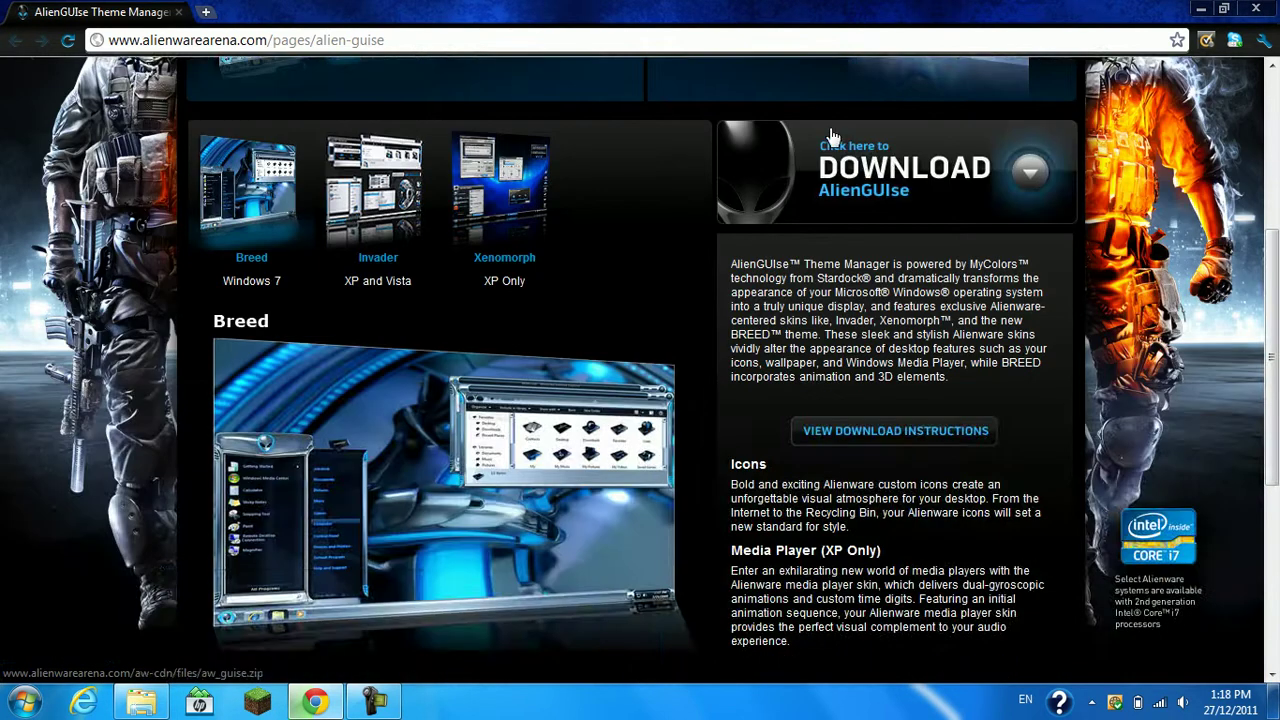
pyautogui.scroll(3, 833, 140)
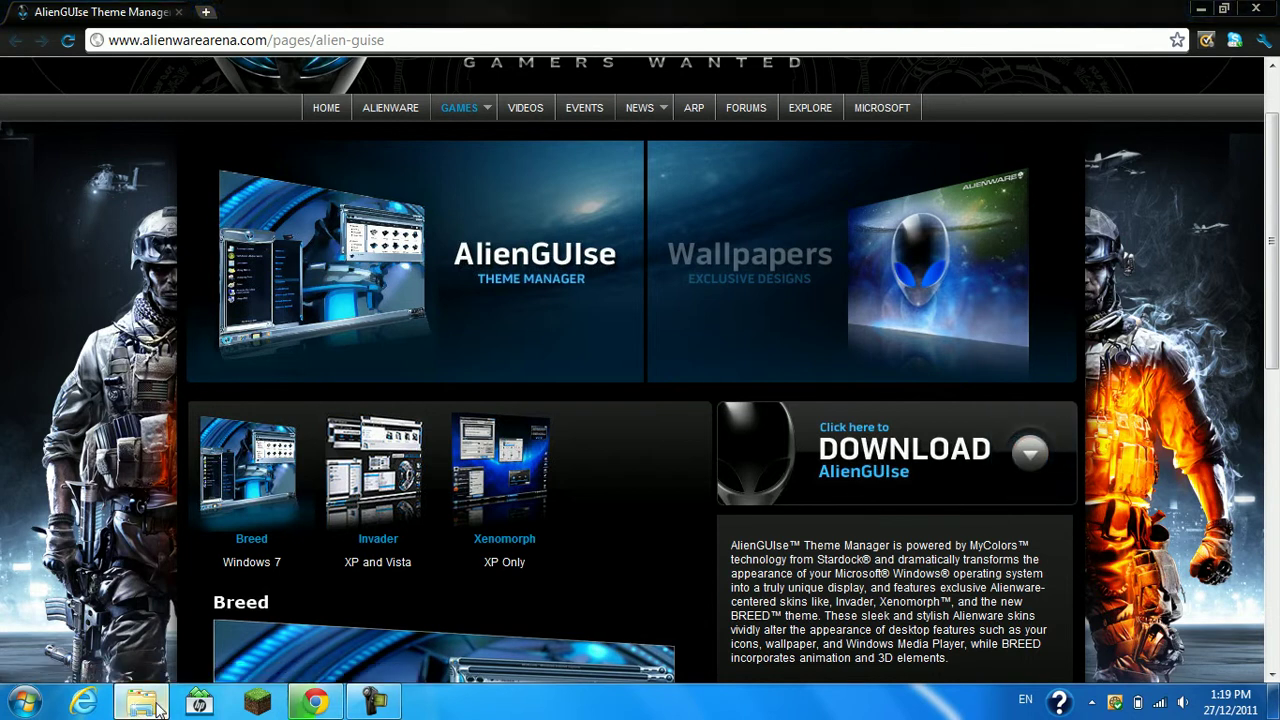
pyautogui.moveTo(141, 702)
pyautogui.click(390, 505)
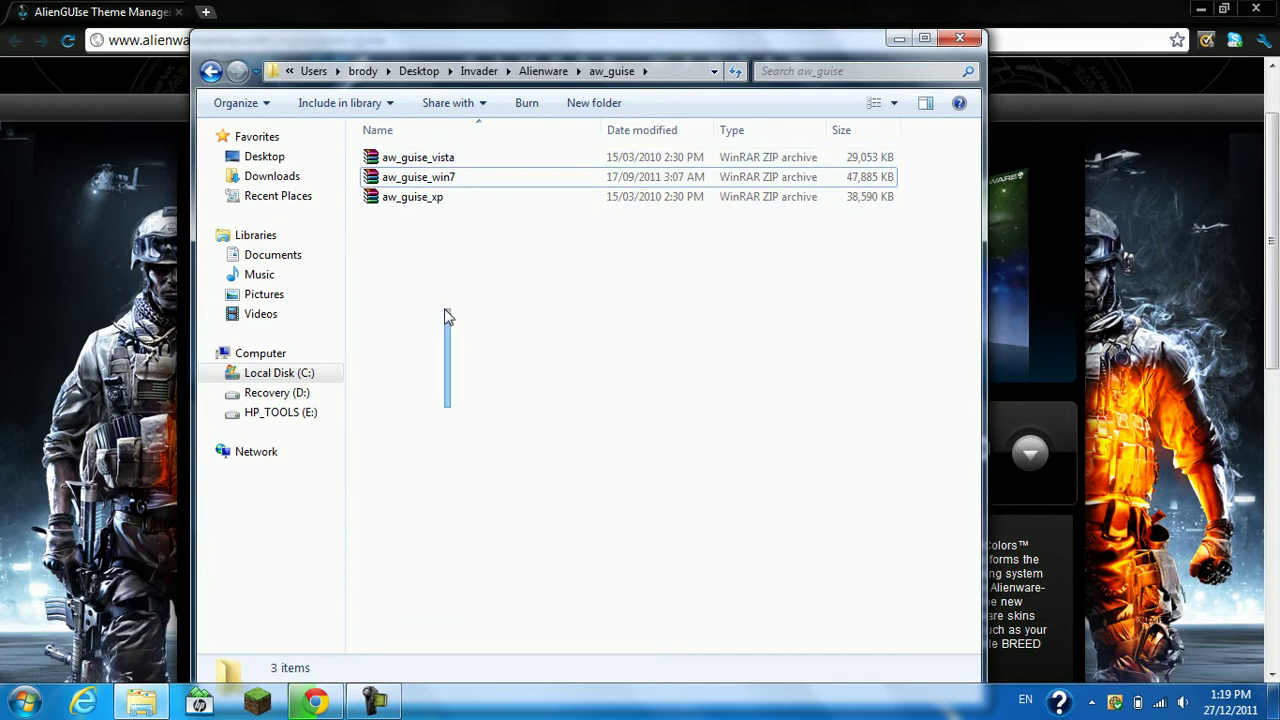
pyautogui.moveTo(450, 408); pyautogui.dragTo(446, 300)
pyautogui.moveTo(424, 280); pyautogui.dragTo(428, 248)
pyautogui.moveTo(418, 177)
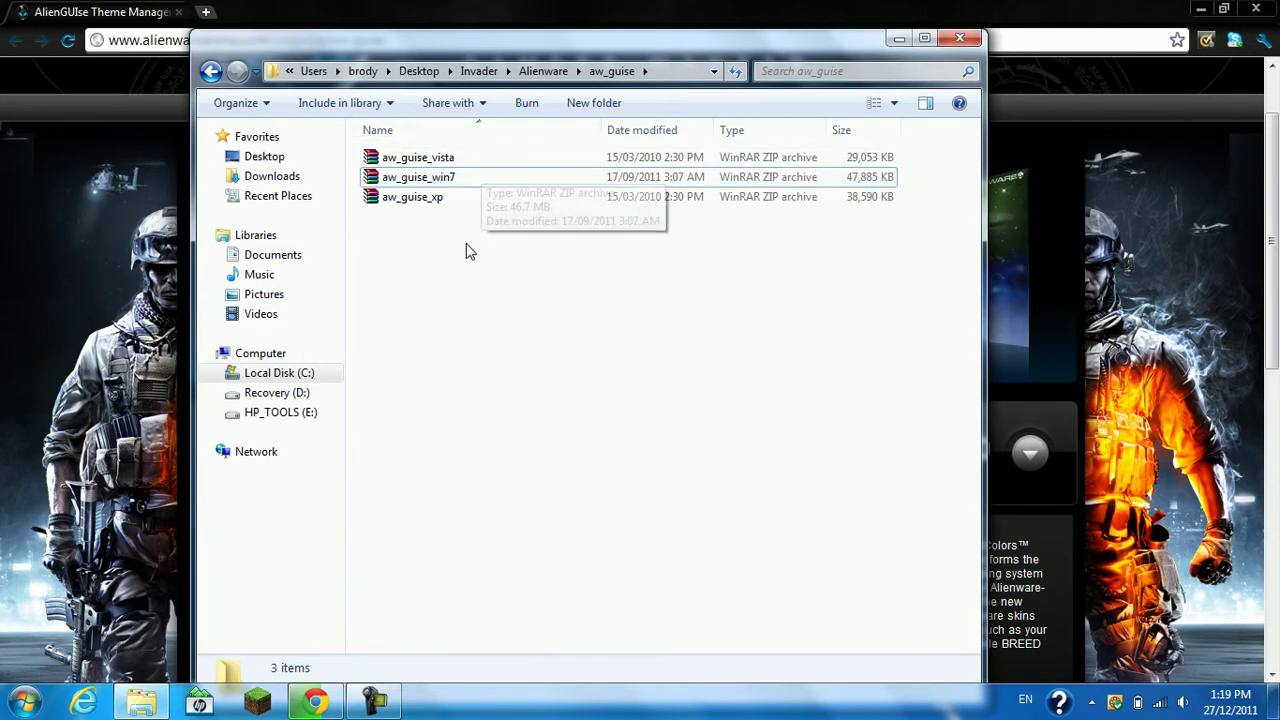
# Preview the aw_guise_win7 archive's contents in WinRAR, then minimize Chrome to show the desktop.
pyautogui.doubleClick(427, 184)
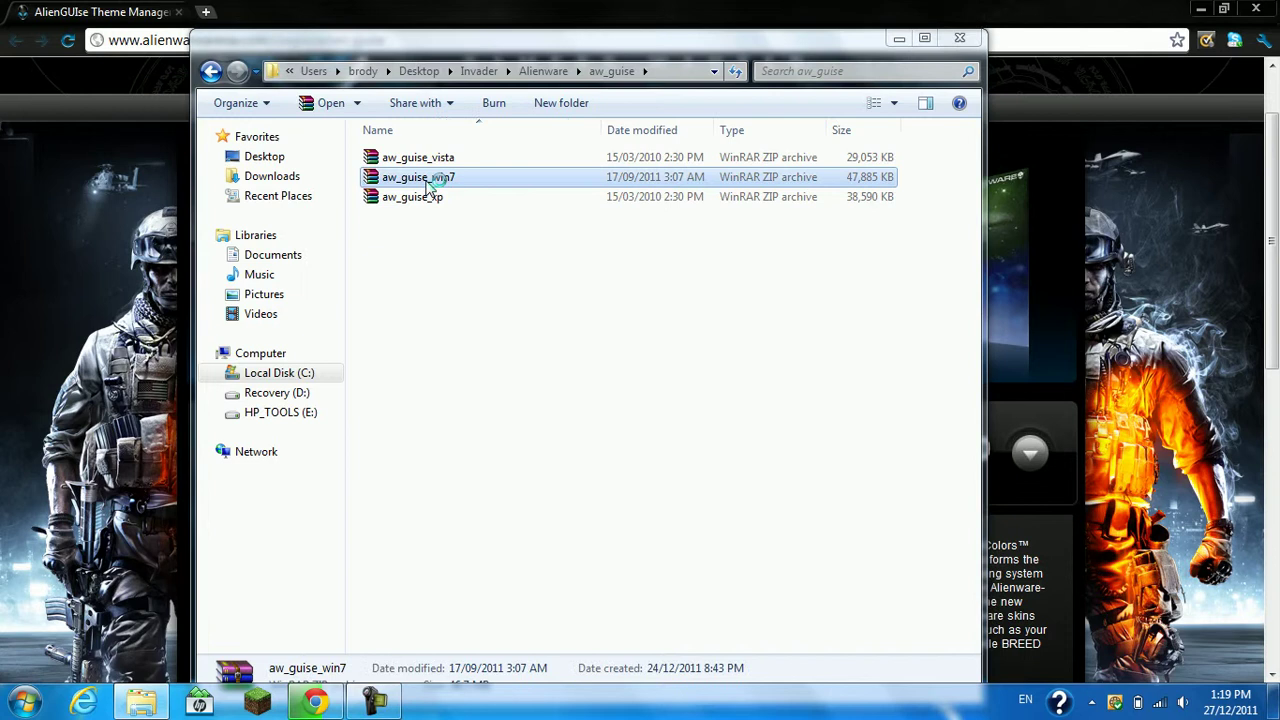
pyautogui.click(1082, 251)
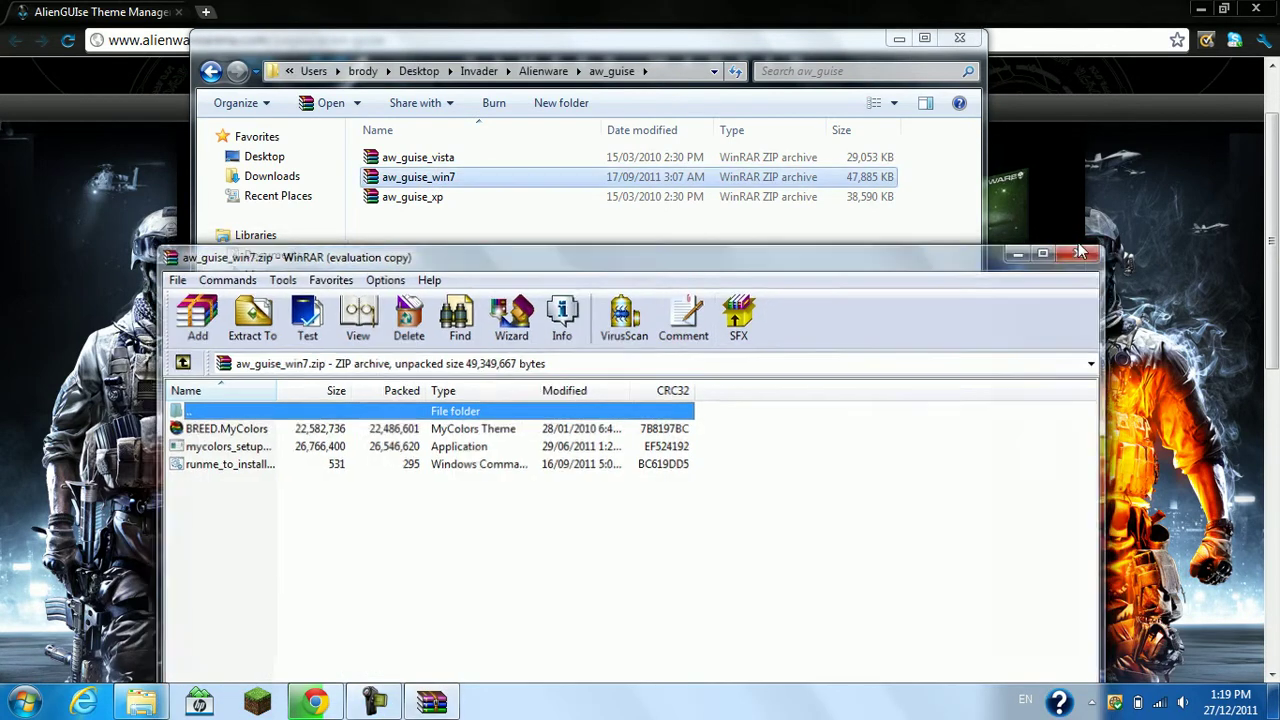
pyautogui.click(1200, 9)
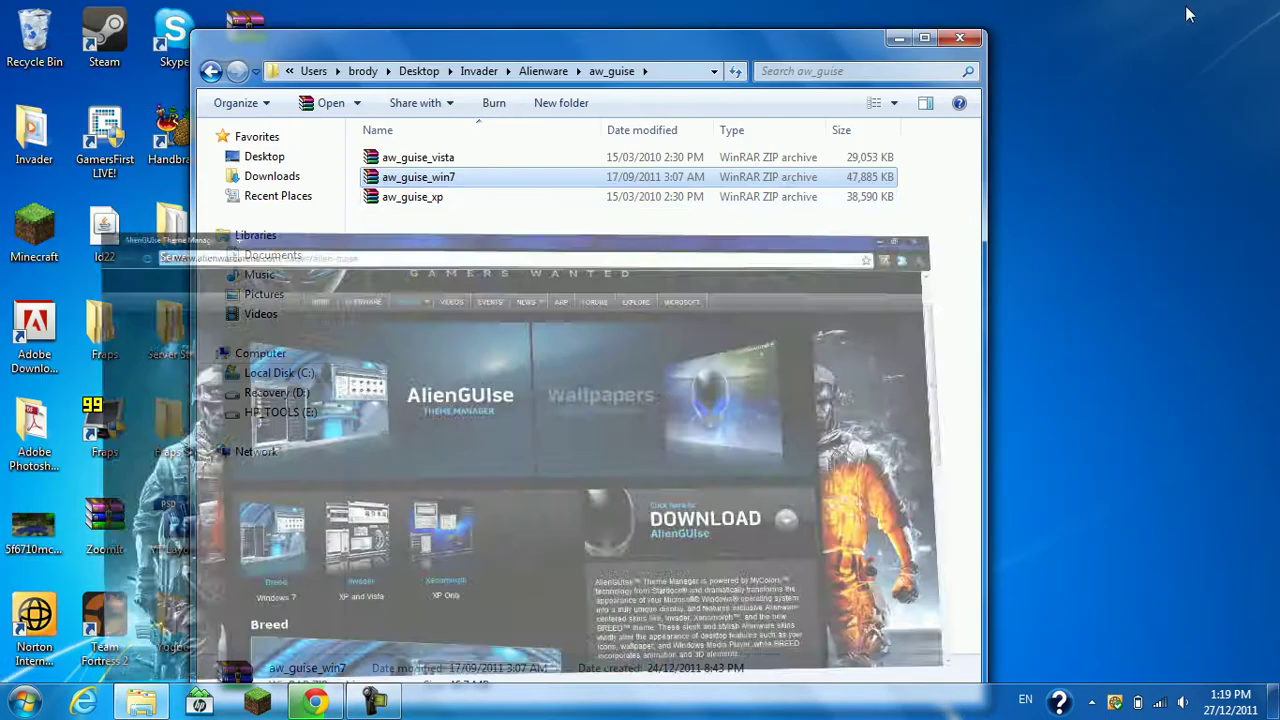
# Create a new desktop folder named 'Alienware'.
pyautogui.moveTo(742, 38); pyautogui.dragTo(624, 82)
pyautogui.rightClick(974, 224)
pyautogui.moveTo(1017, 468)
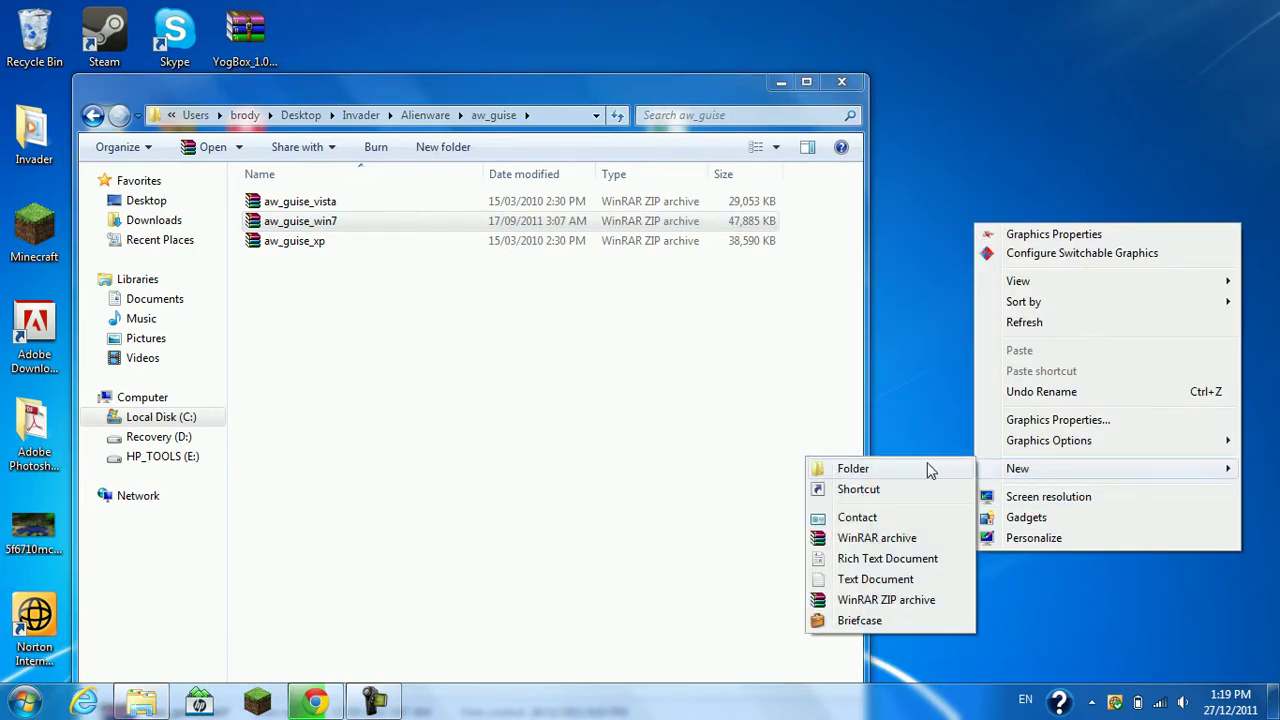
pyautogui.click(925, 468)
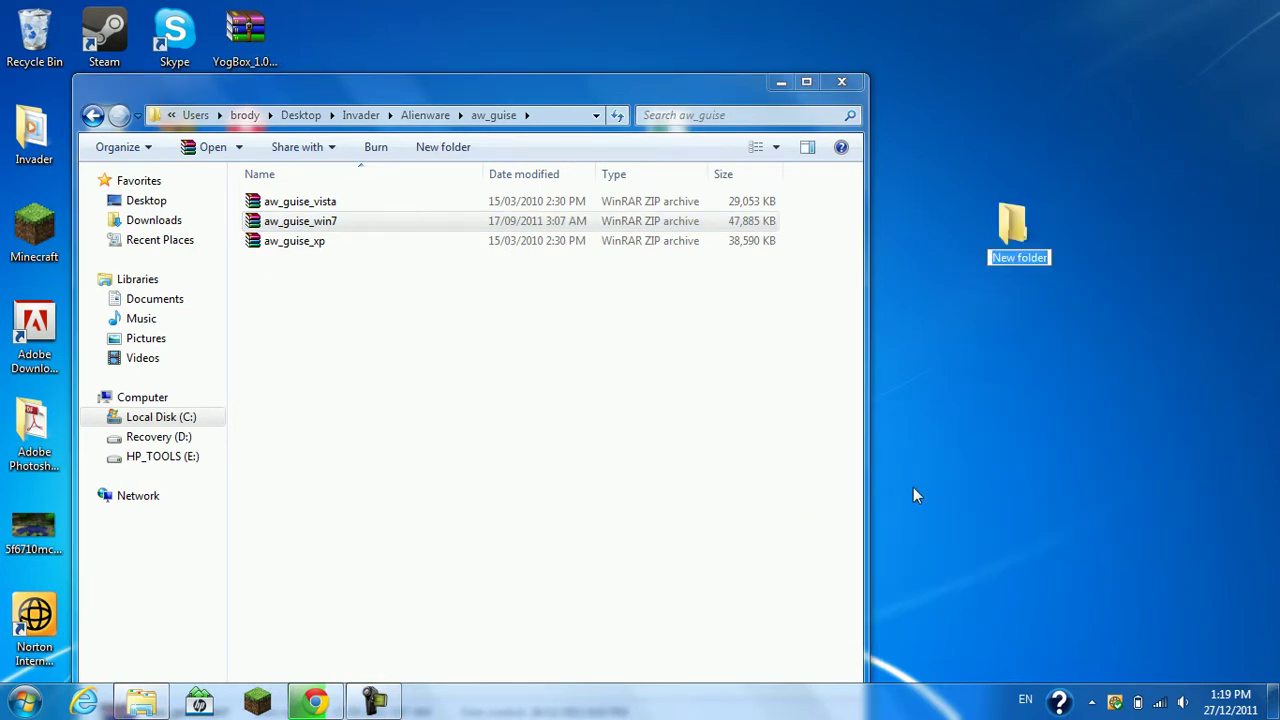
pyautogui.write('A')
pyautogui.write('enware')
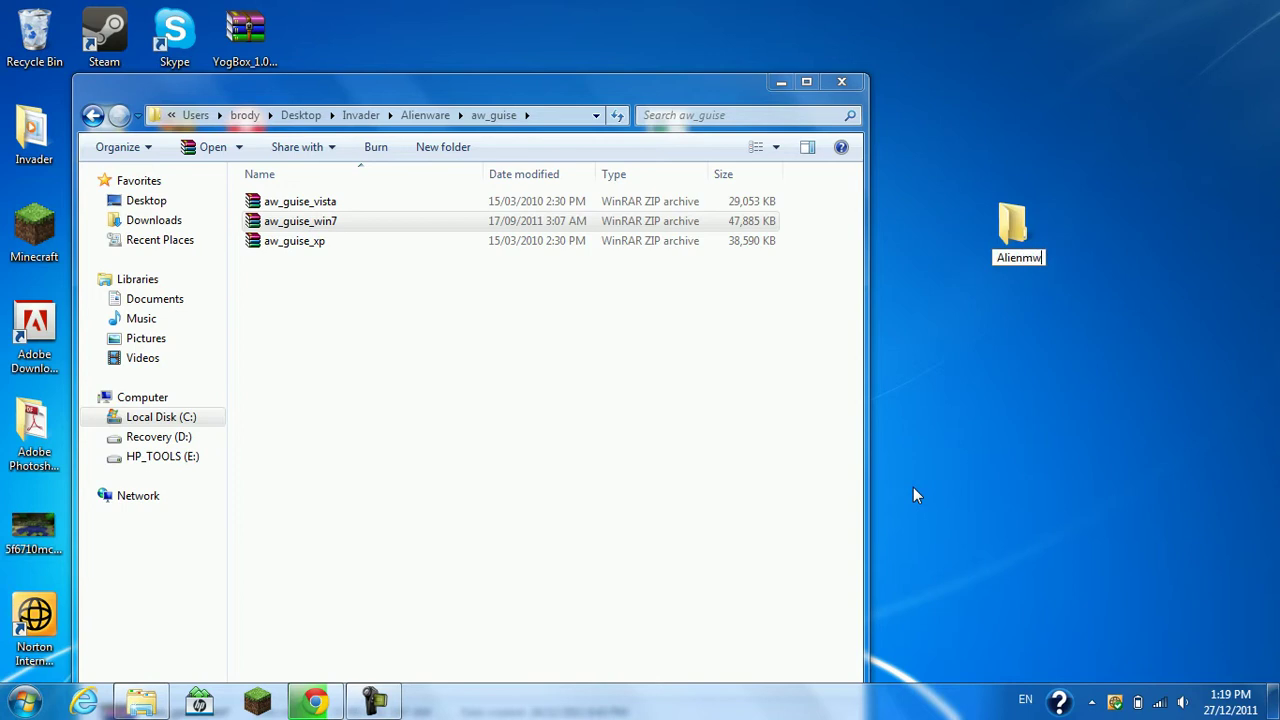
pyautogui.press('BackSpace')
pyautogui.press('BackSpace')
pyautogui.press('BackSpace')
pyautogui.press('BackSpace')
pyautogui.press('BackSpace')
pyautogui.write('enwar')
pyautogui.write('e')
pyautogui.press('Return')
# Extract aw_guise_win7 into Desktop\Alienware and close the aw_guise window.
pyautogui.click(558, 386)
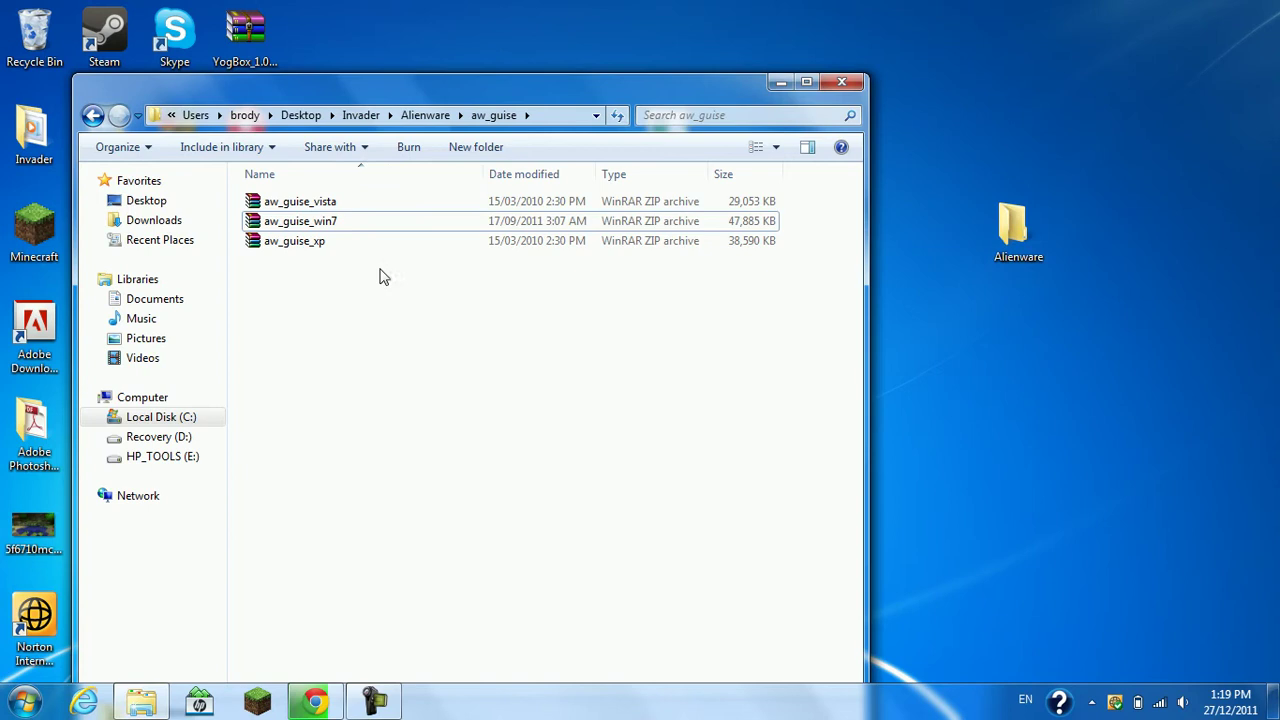
pyautogui.rightClick(324, 230)
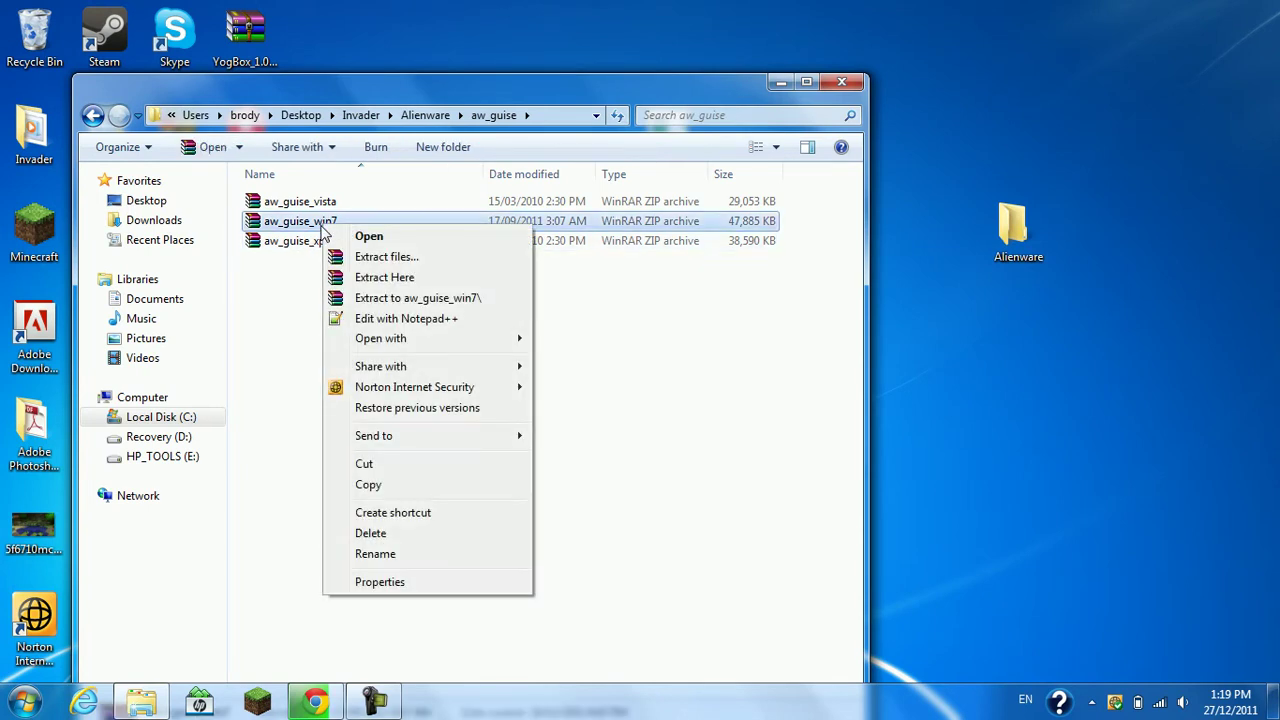
pyautogui.click(378, 258)
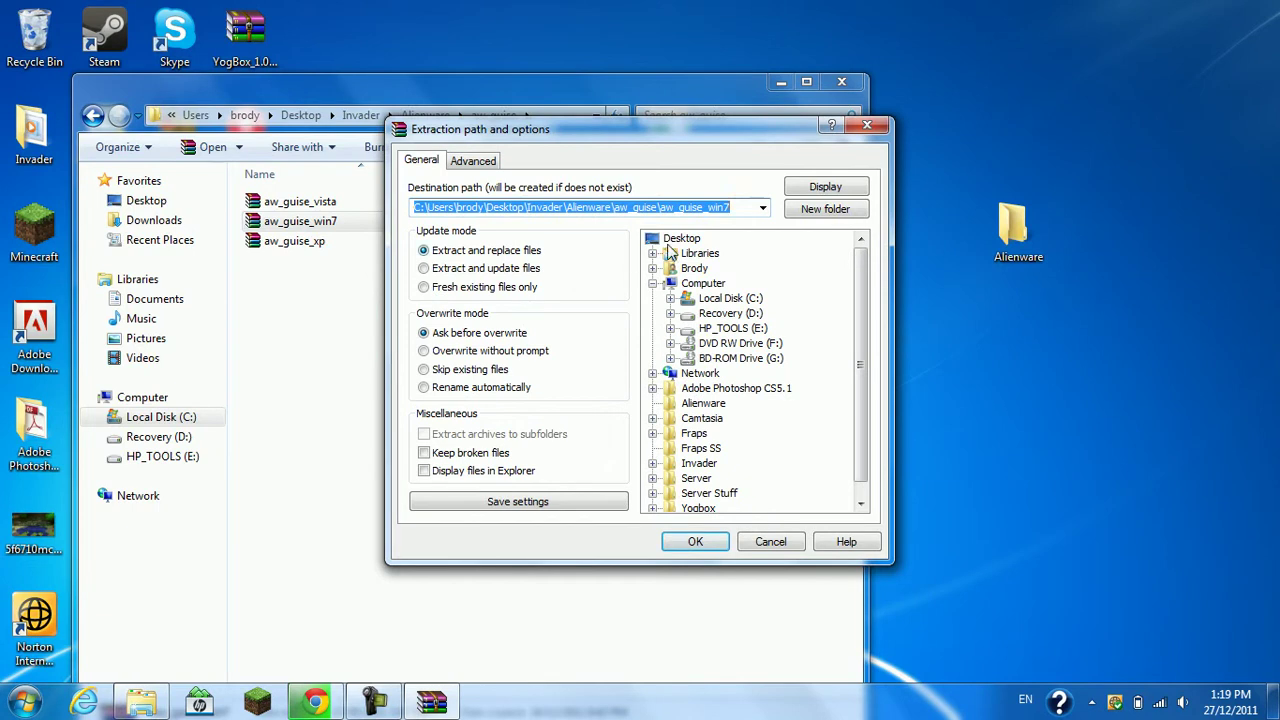
pyautogui.doubleClick(680, 239)
pyautogui.click(826, 190)
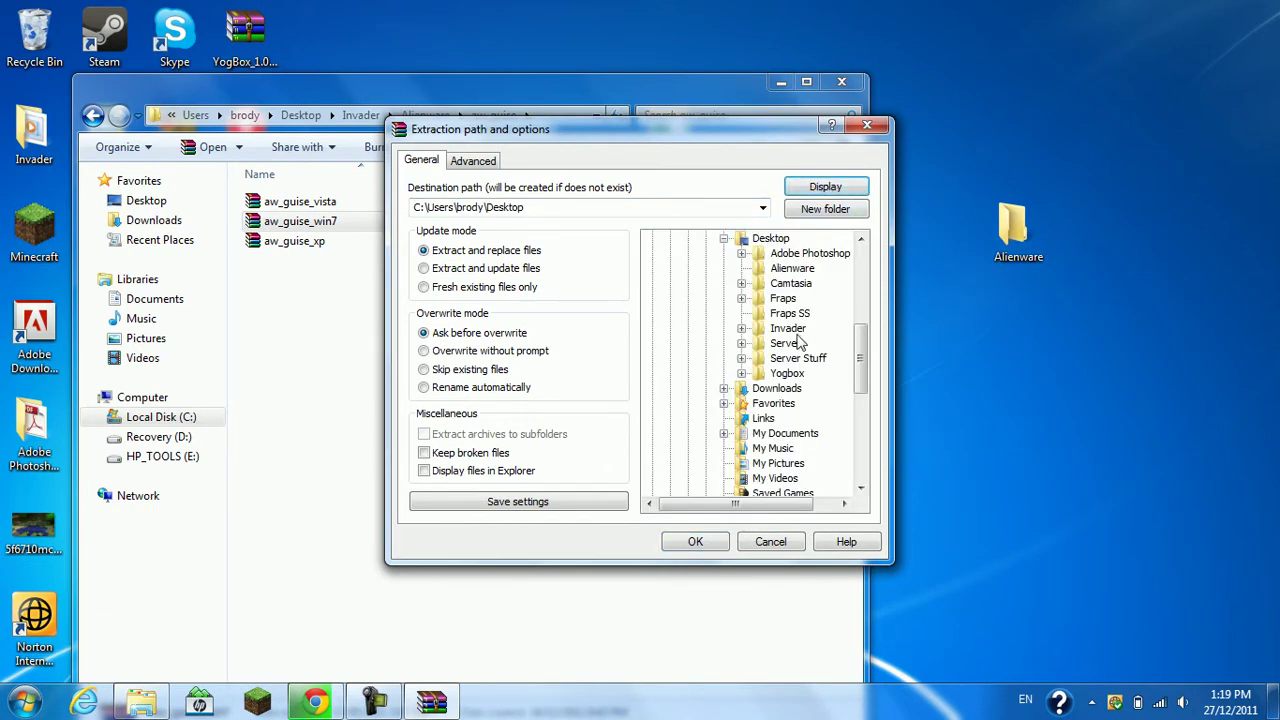
pyautogui.click(792, 269)
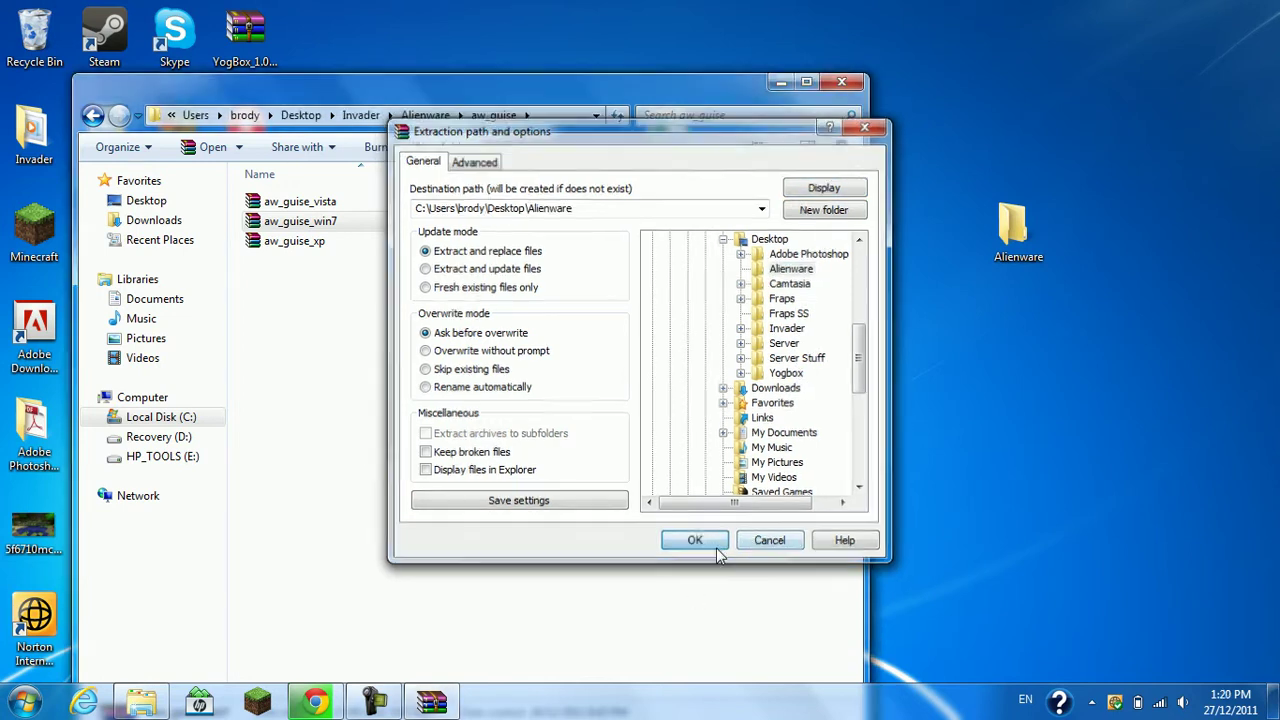
pyautogui.click(716, 546)
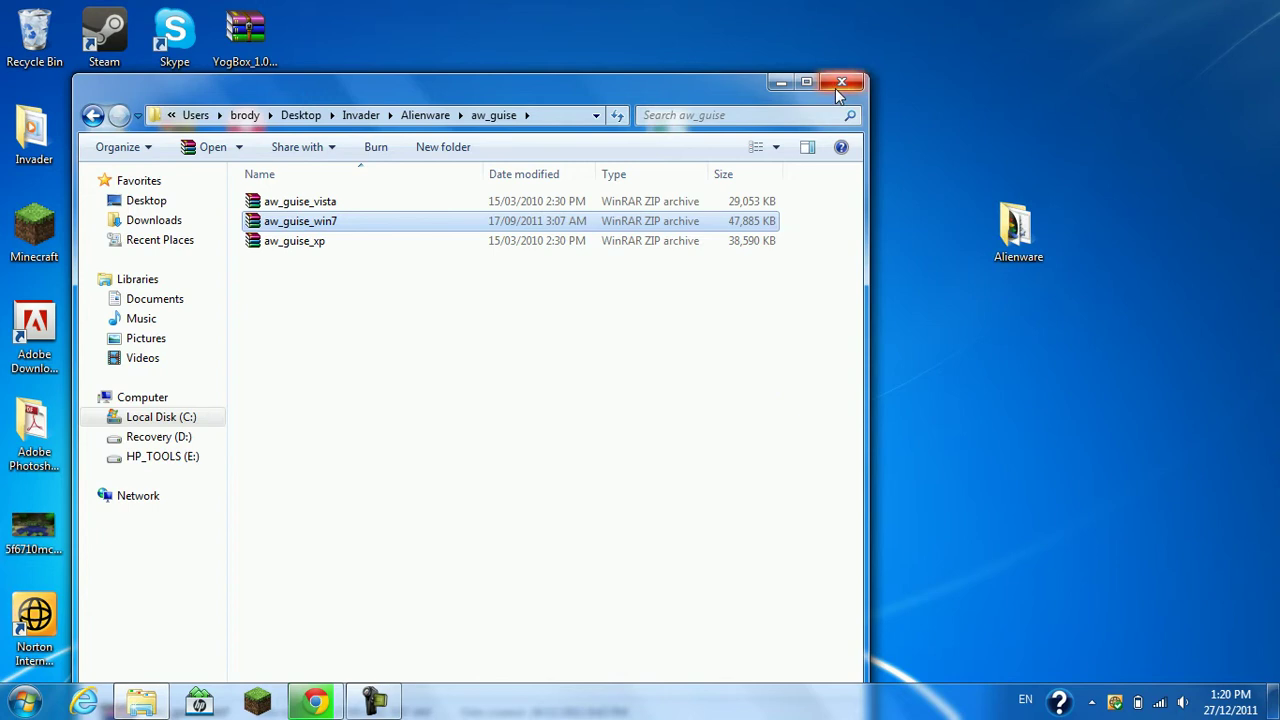
pyautogui.click(840, 82)
pyautogui.doubleClick(1018, 228)
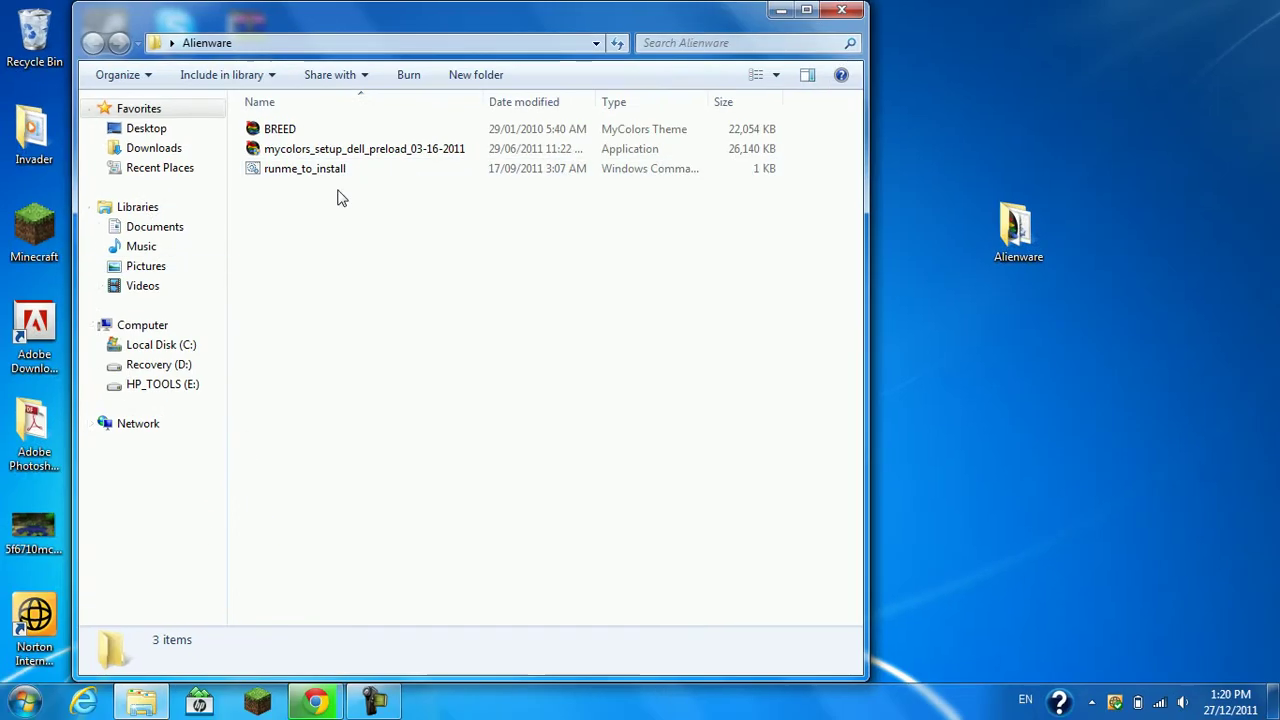
pyautogui.click(8, 704)
pyautogui.write('My')
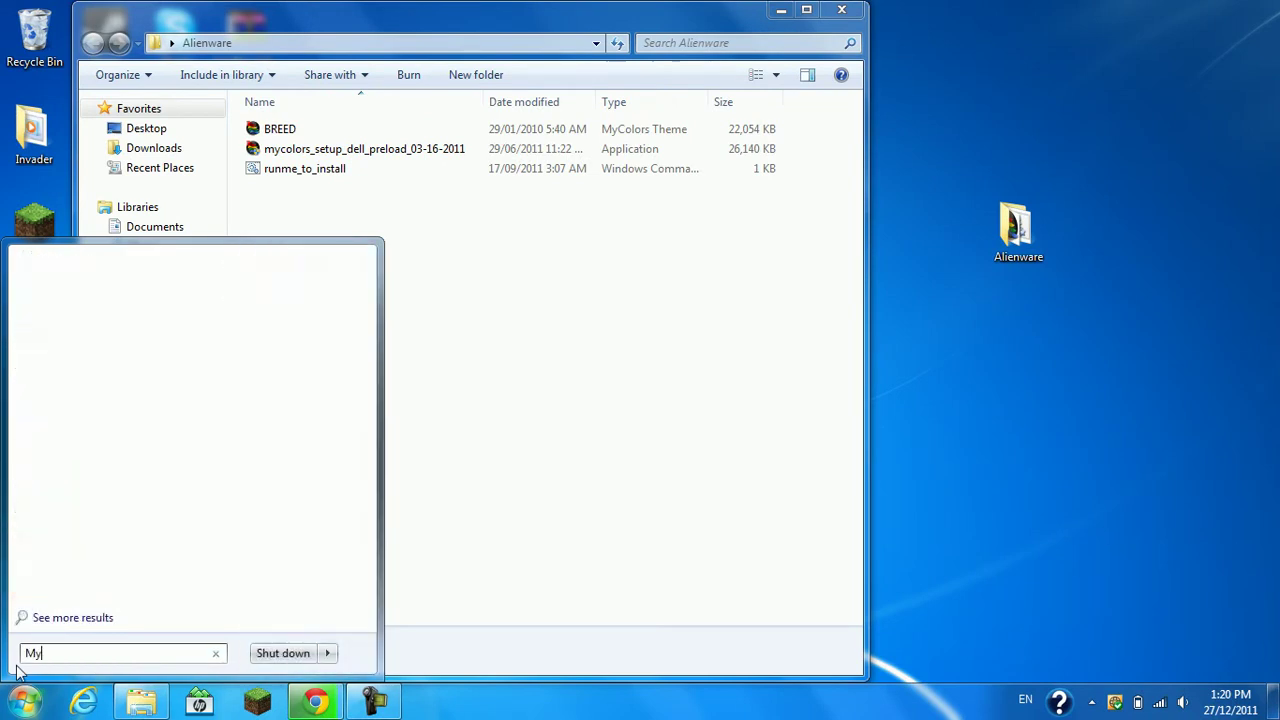
pyautogui.write('Colors')
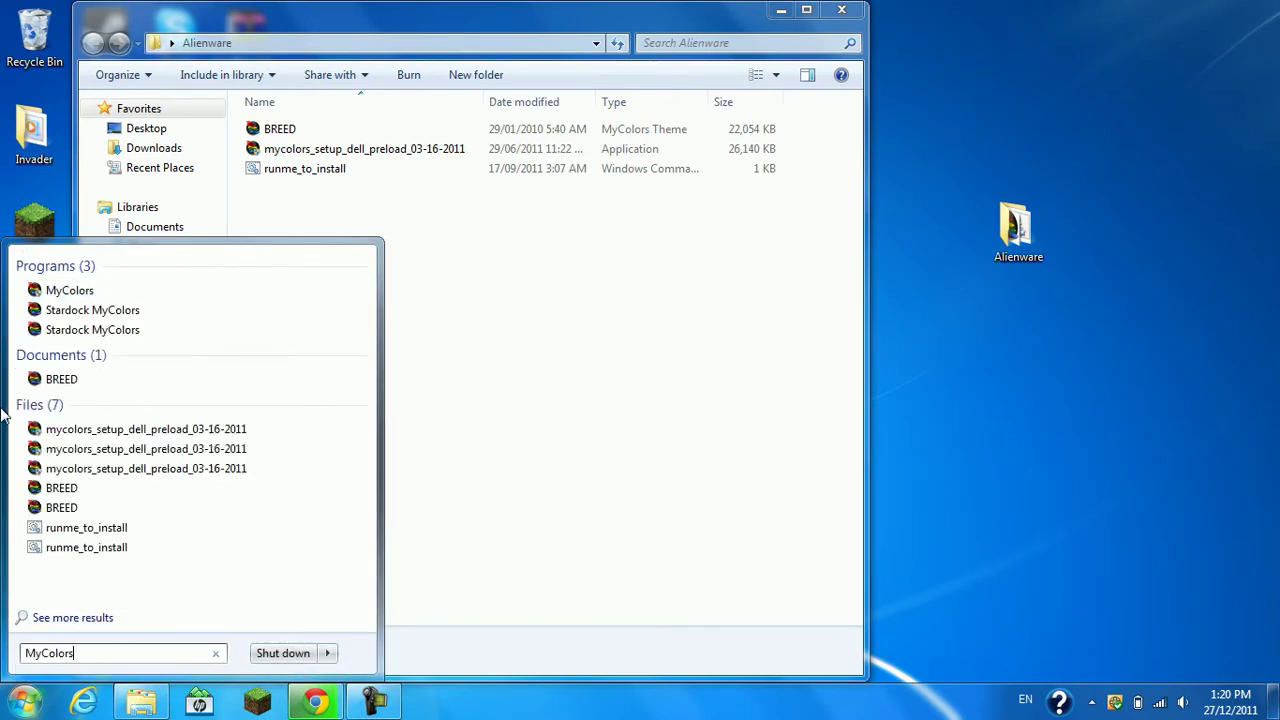
pyautogui.click(114, 289)
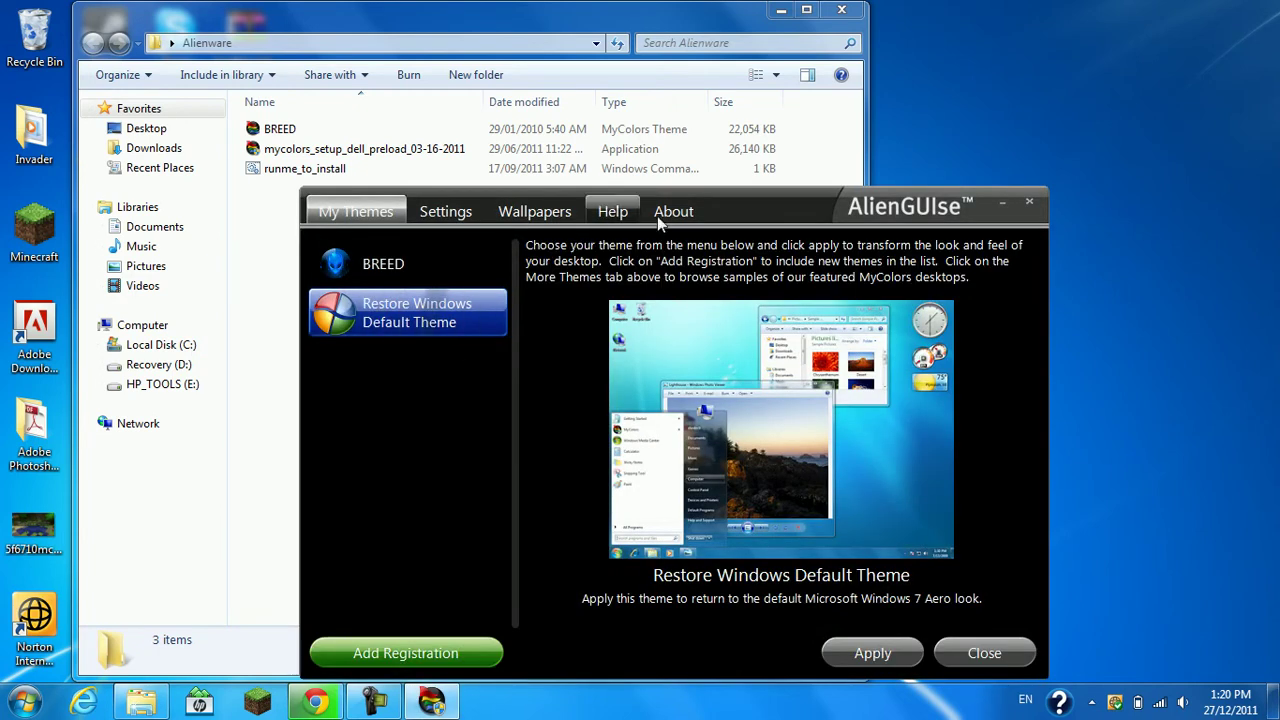
pyautogui.moveTo(740, 218); pyautogui.dragTo(702, 123)
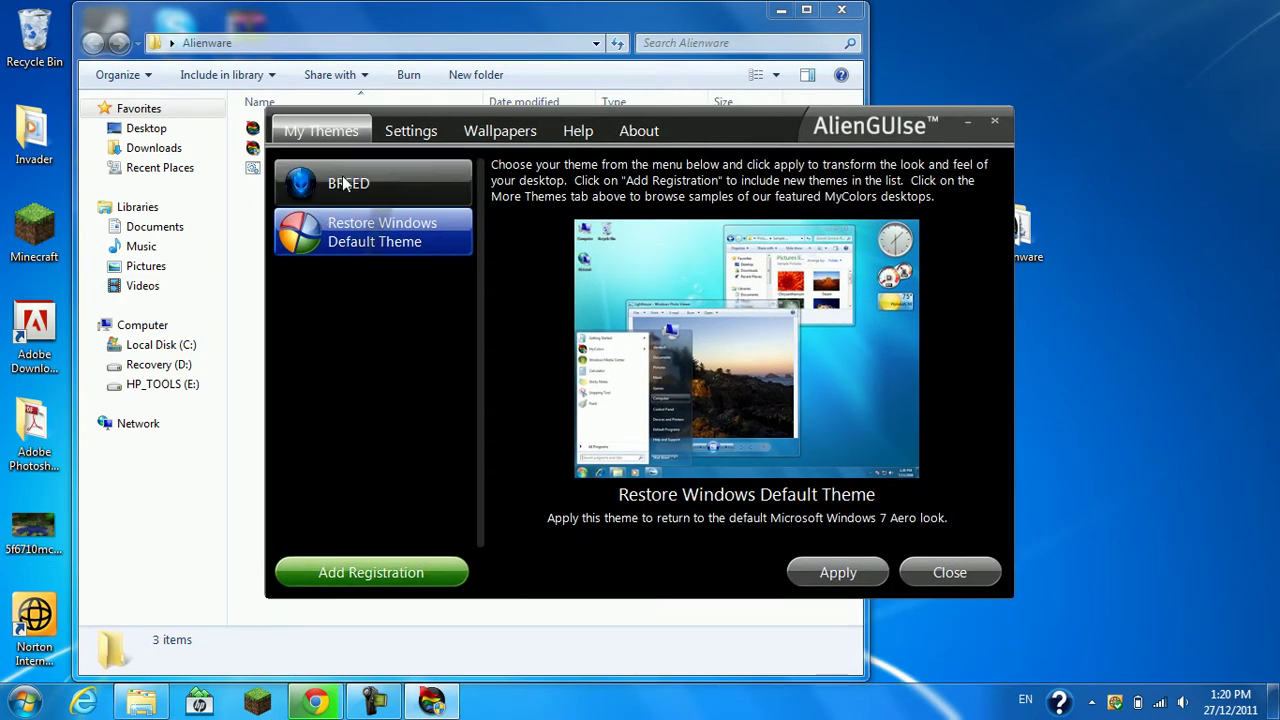
pyautogui.moveTo(700, 122)
pyautogui.mouseDown()
pyautogui.moveTo(733, 277)
pyautogui.moveTo(727, 187)
pyautogui.mouseUp()
pyautogui.moveTo(745, 229); pyautogui.dragTo(739, 210)
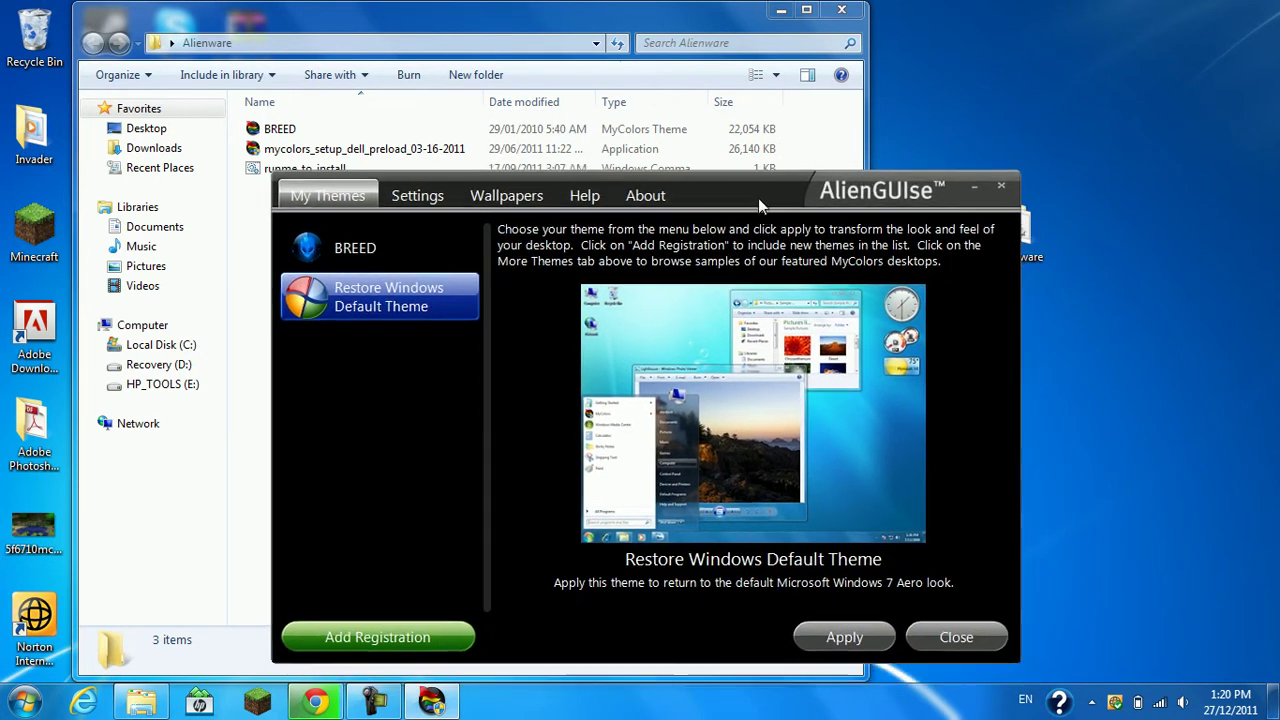
pyautogui.click(1001, 186)
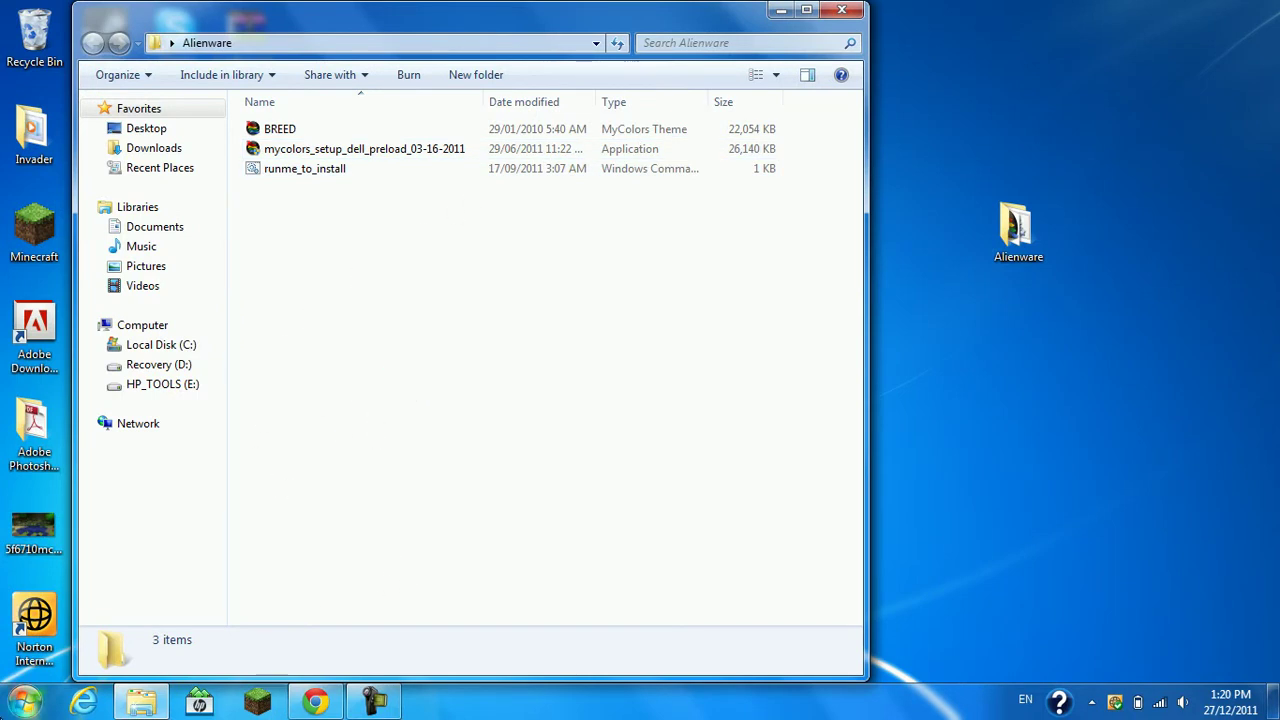
# Launch Stardock MyColors by searching 'Mycolor' in the Start menu.
pyautogui.click(25, 702)
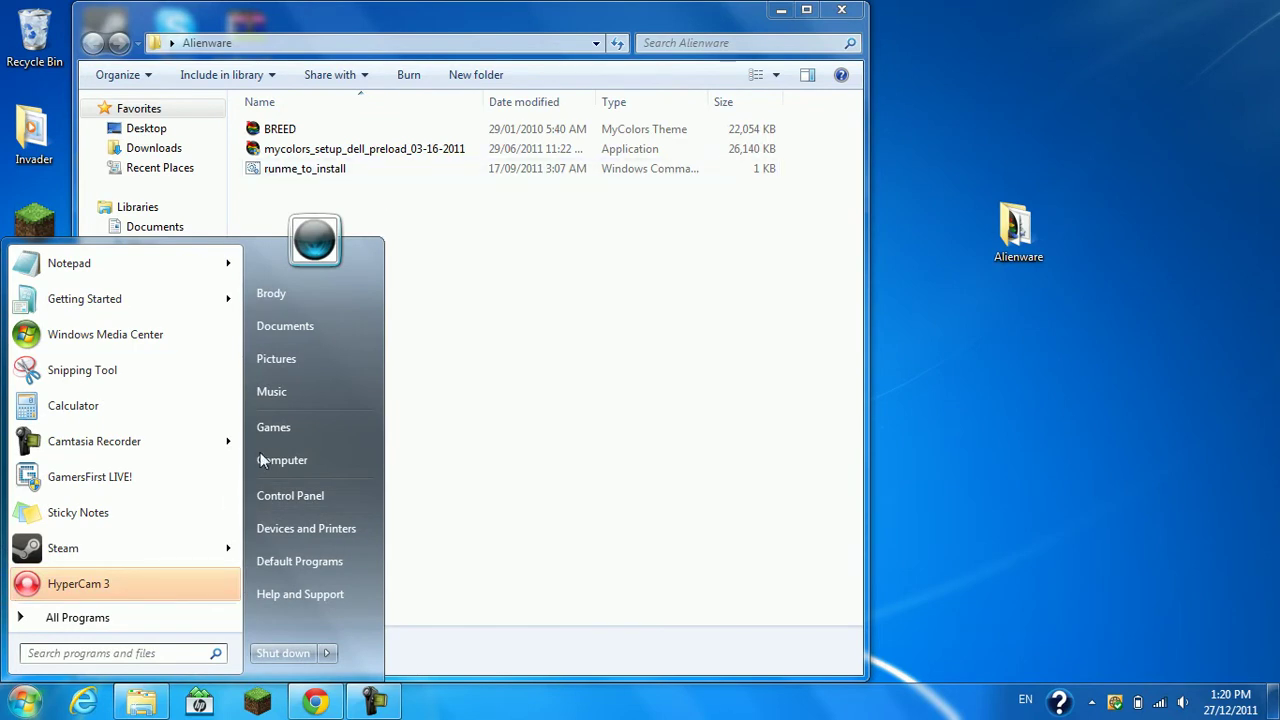
pyautogui.write('M')
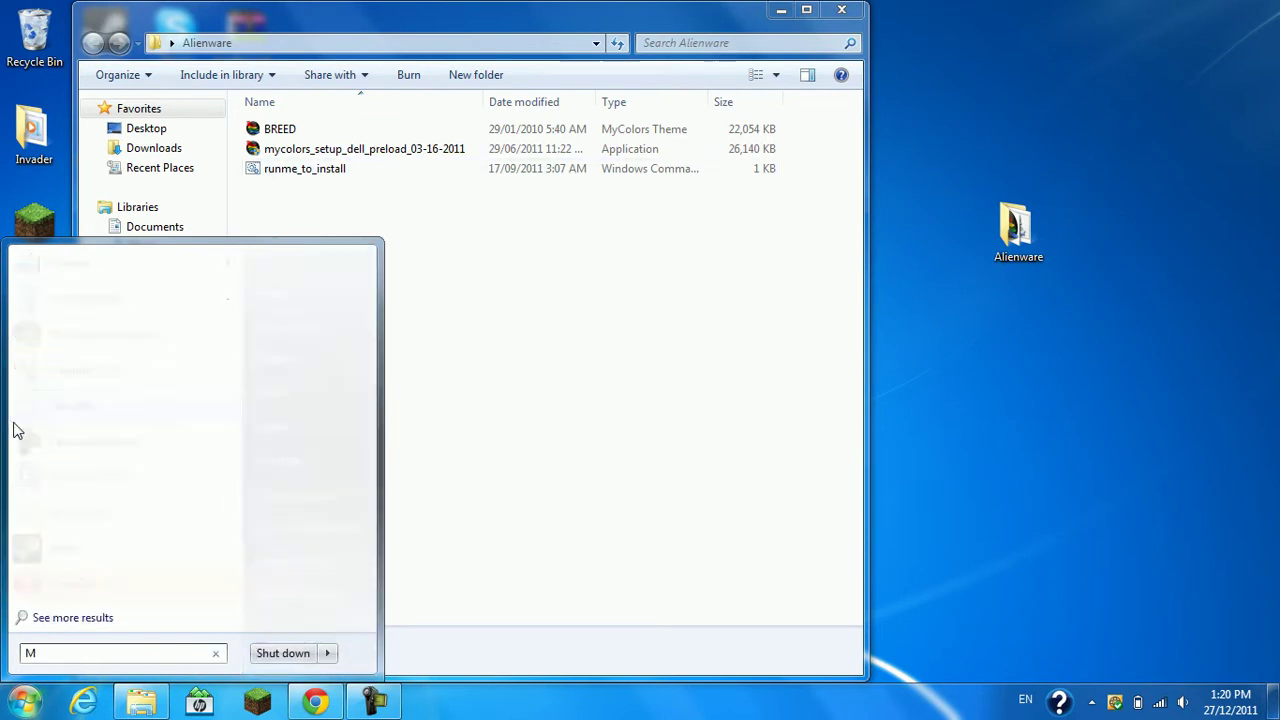
pyautogui.write('ycolor')
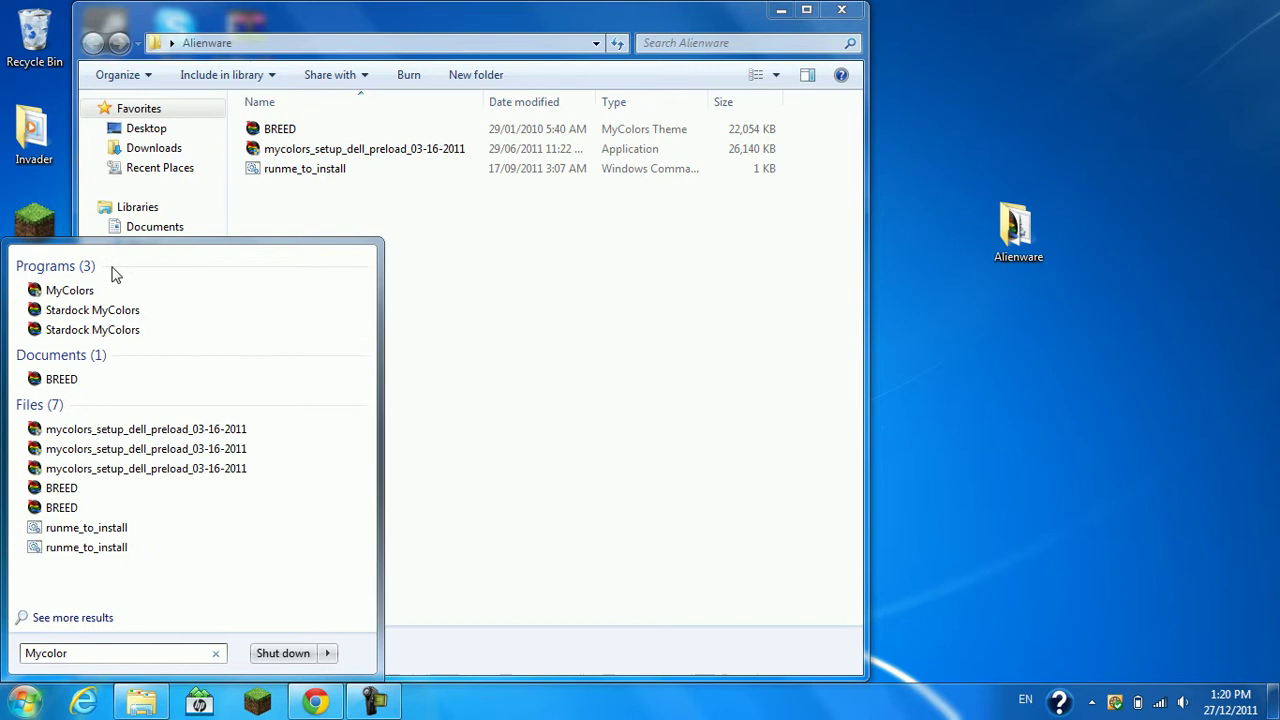
pyautogui.click(110, 305)
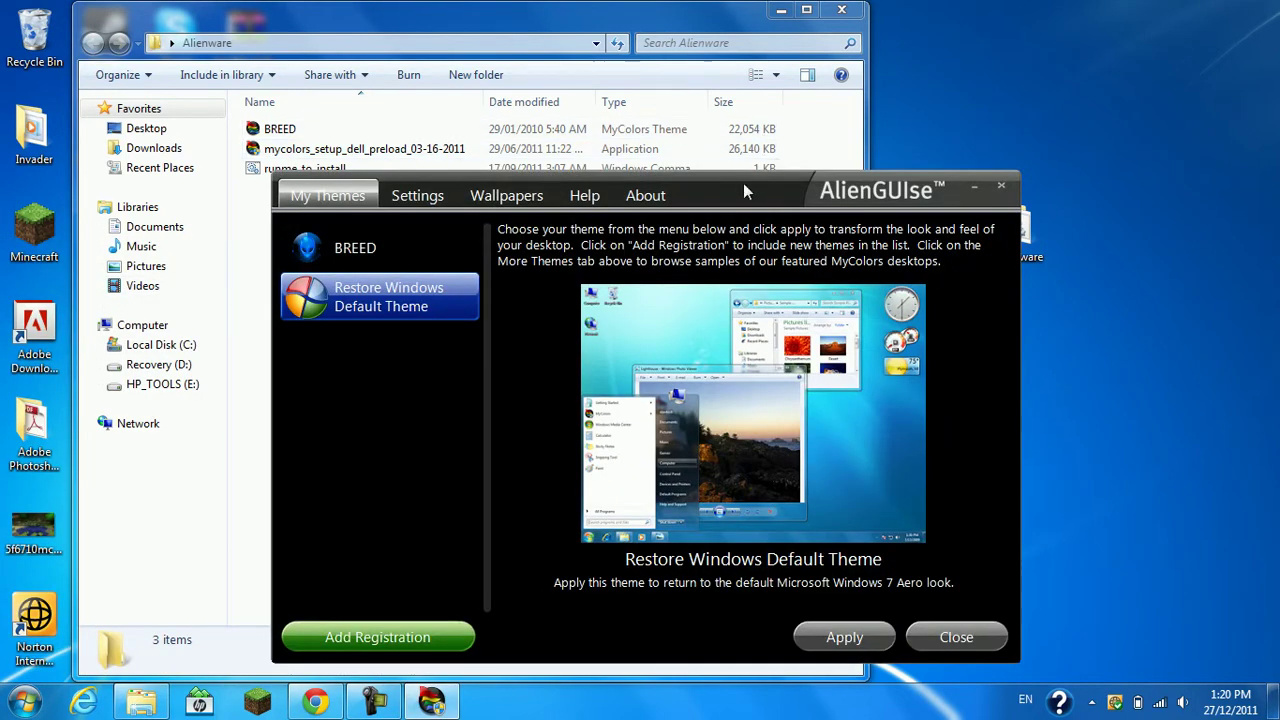
# Select the BREED theme, apply it, and confirm the success message.
pyautogui.moveTo(743, 183); pyautogui.dragTo(765, 142)
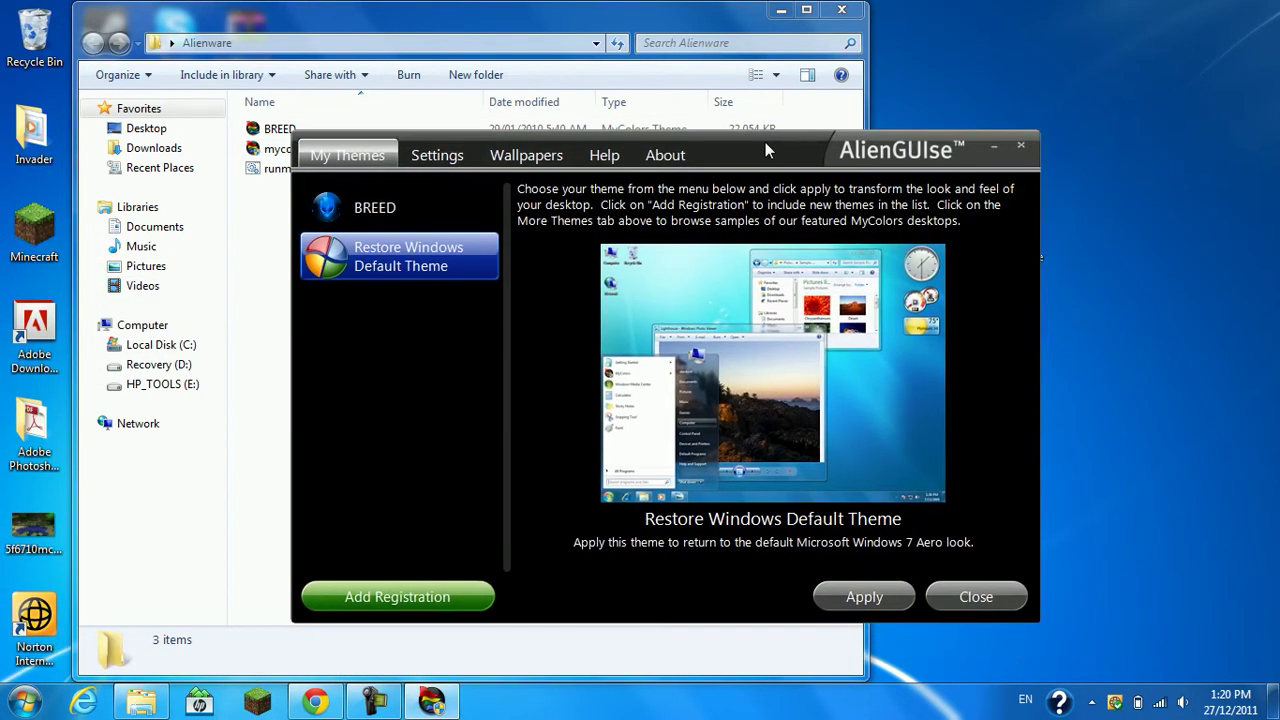
pyautogui.click(377, 215)
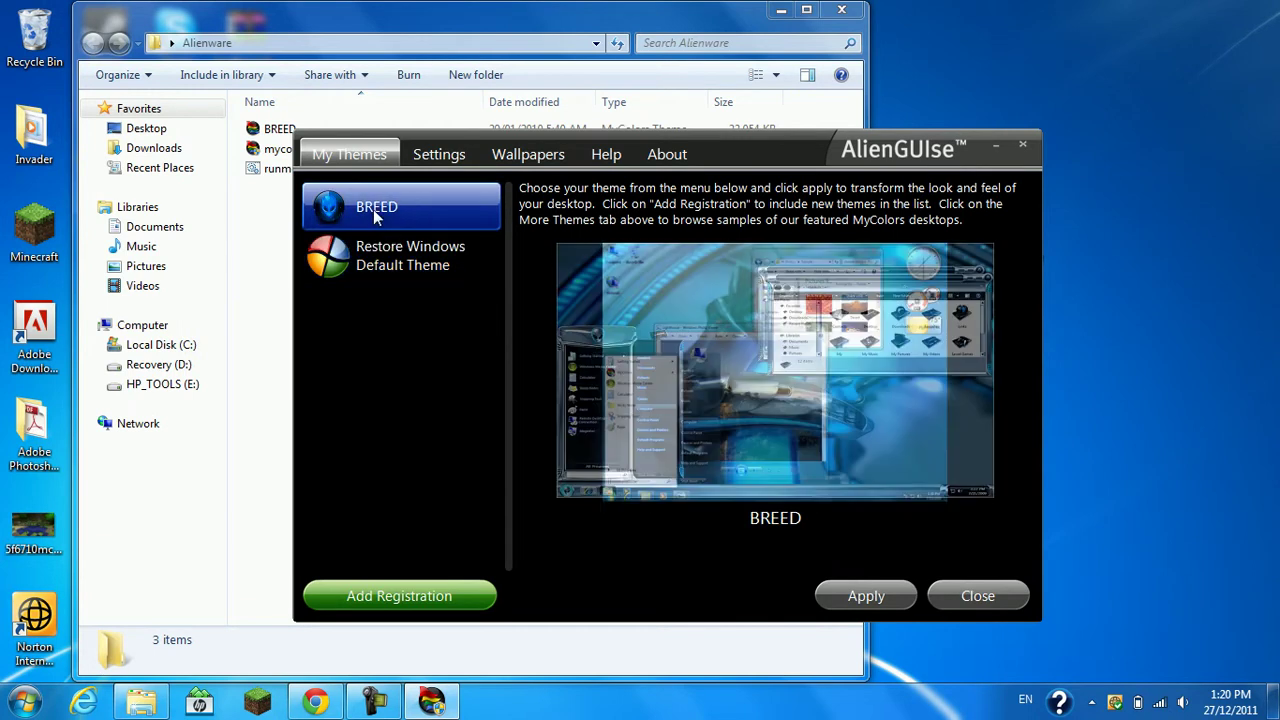
pyautogui.moveTo(715, 154); pyautogui.dragTo(797, 212)
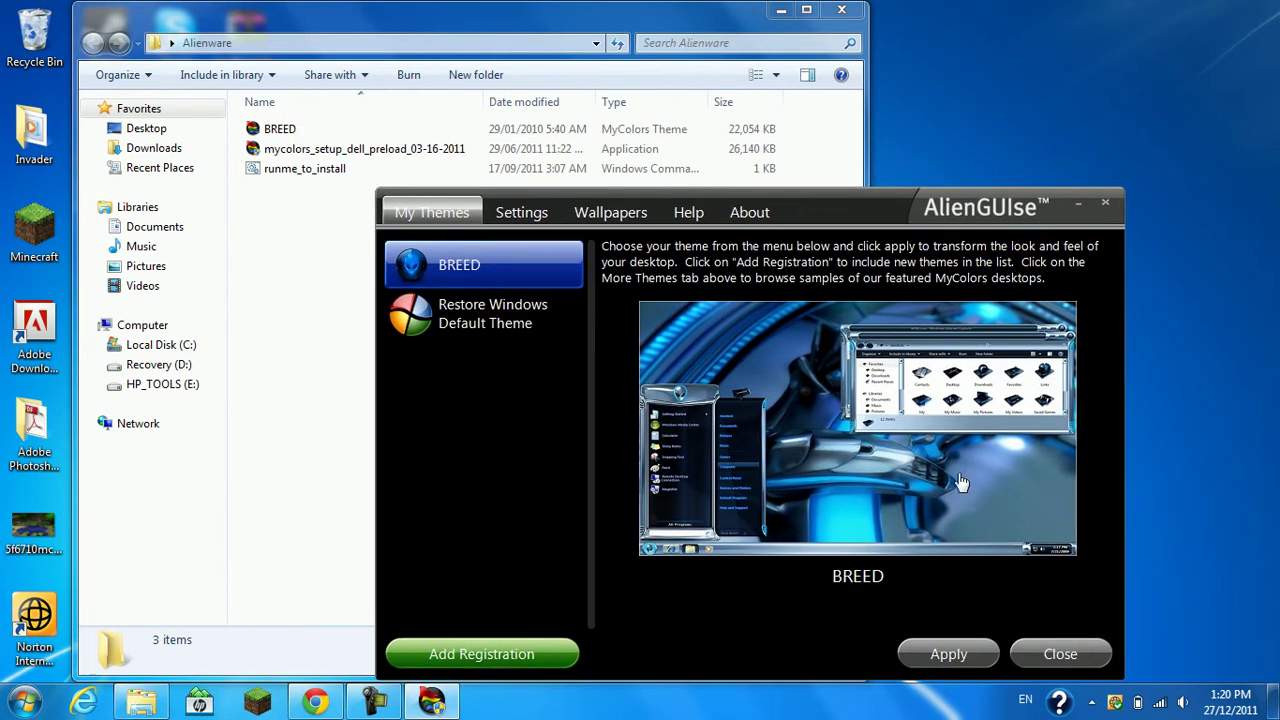
pyautogui.click(946, 658)
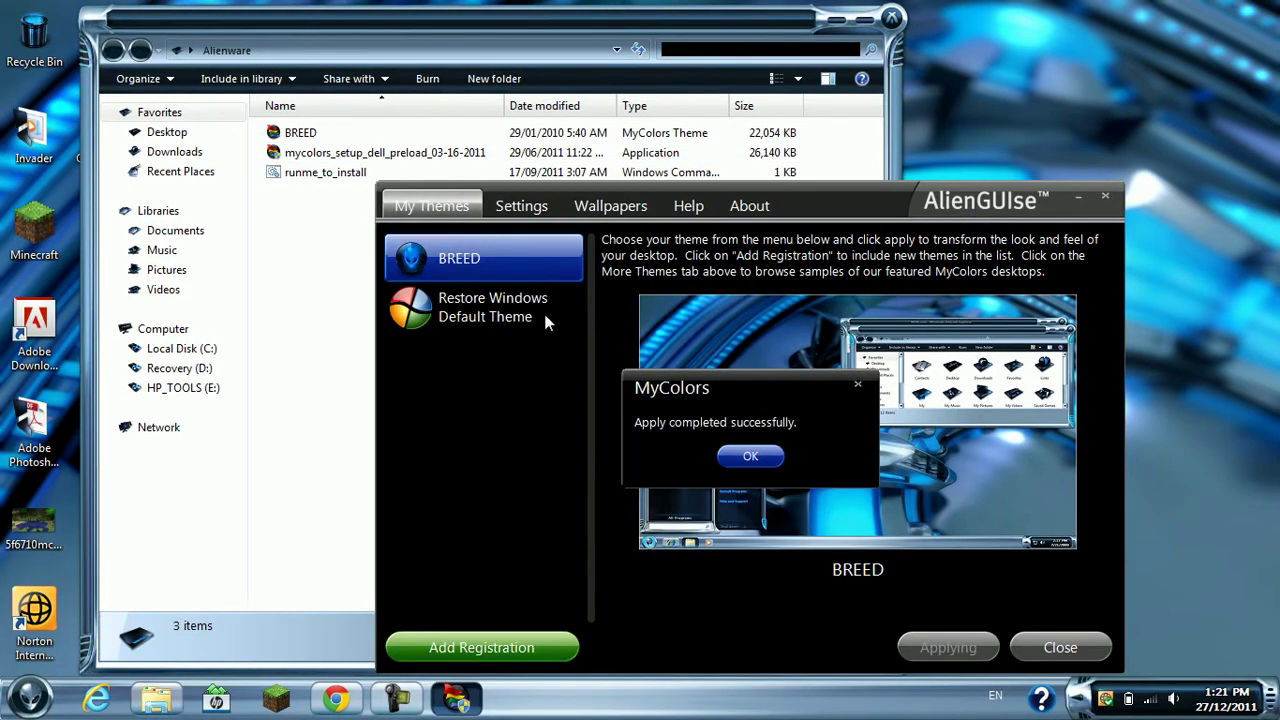
pyautogui.click(771, 466)
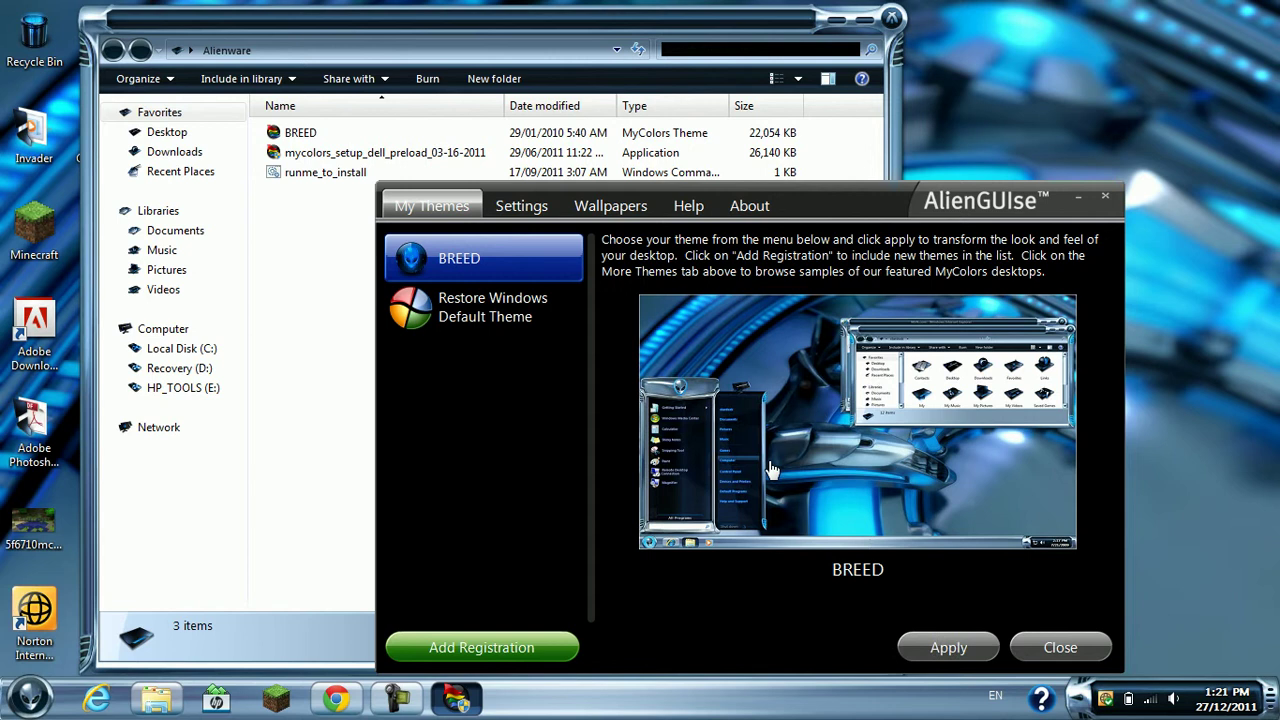
# Minimize the theme manager and close the Alienware folder window.
pyautogui.moveTo(896, 203); pyautogui.dragTo(889, 181)
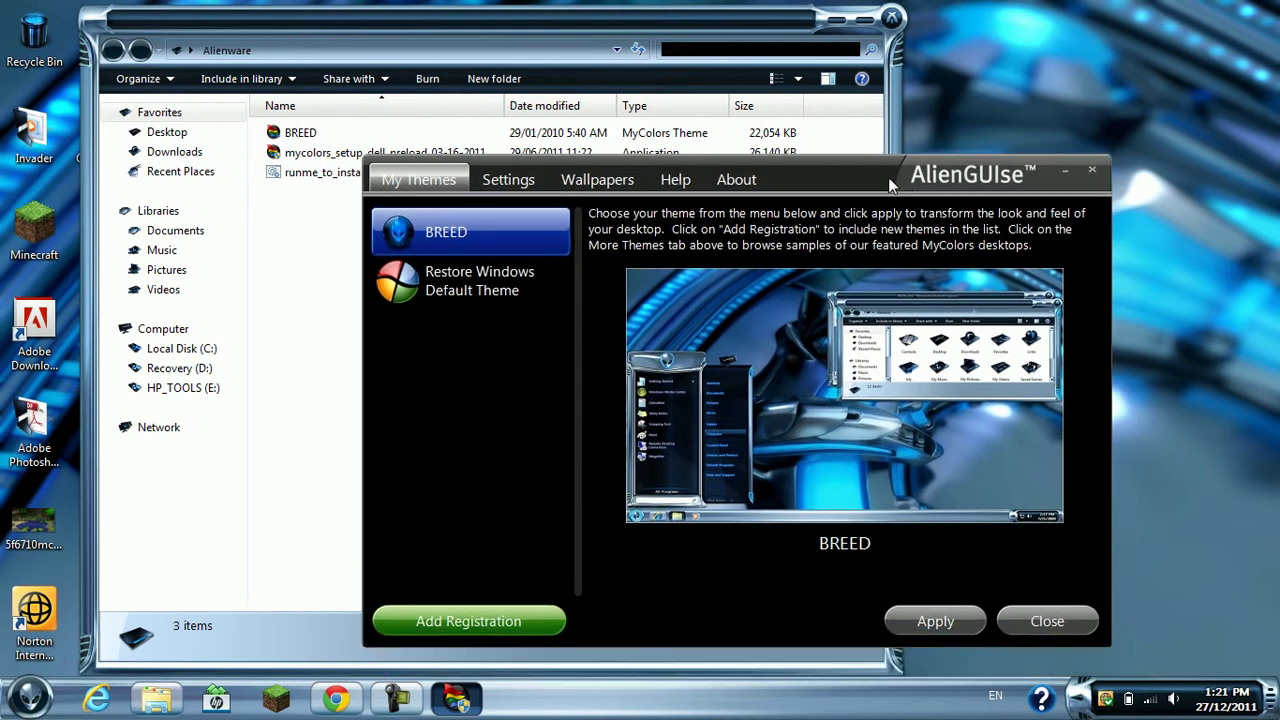
pyautogui.click(1064, 173)
pyautogui.click(892, 18)
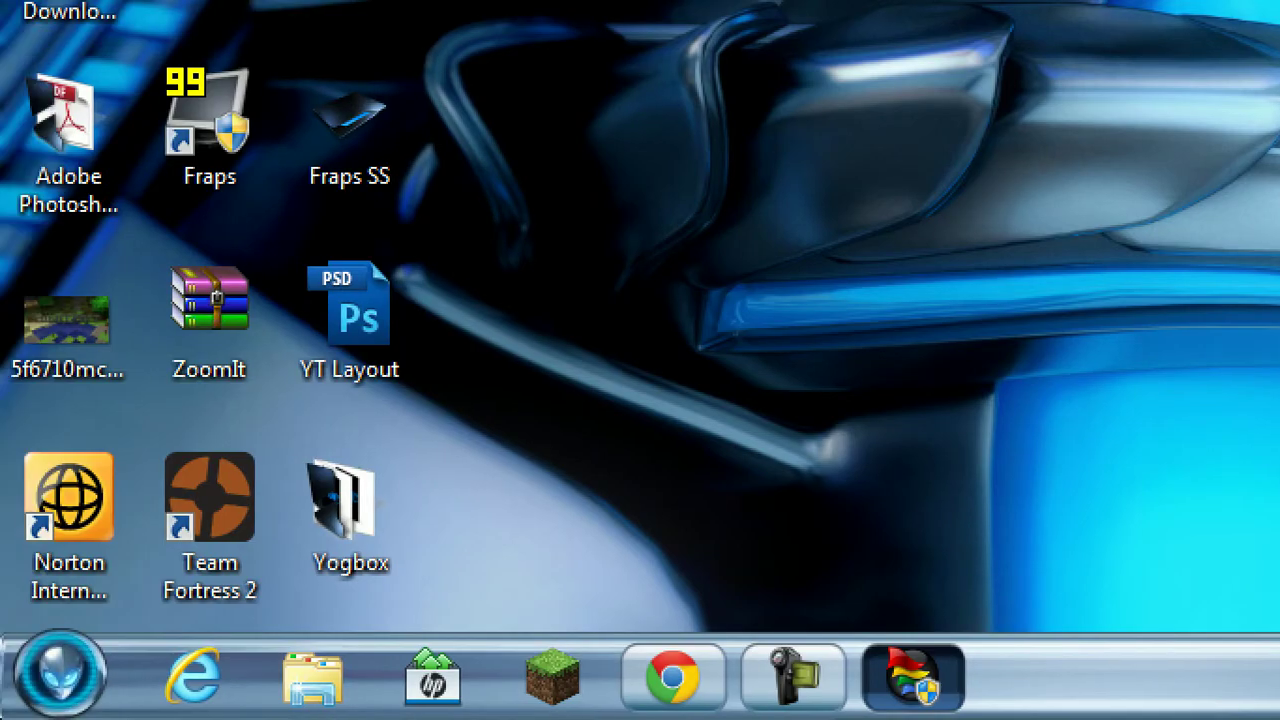
# View the BREED-skinned Start menu and Documents library, then close Documents.
pyautogui.click(30, 697)
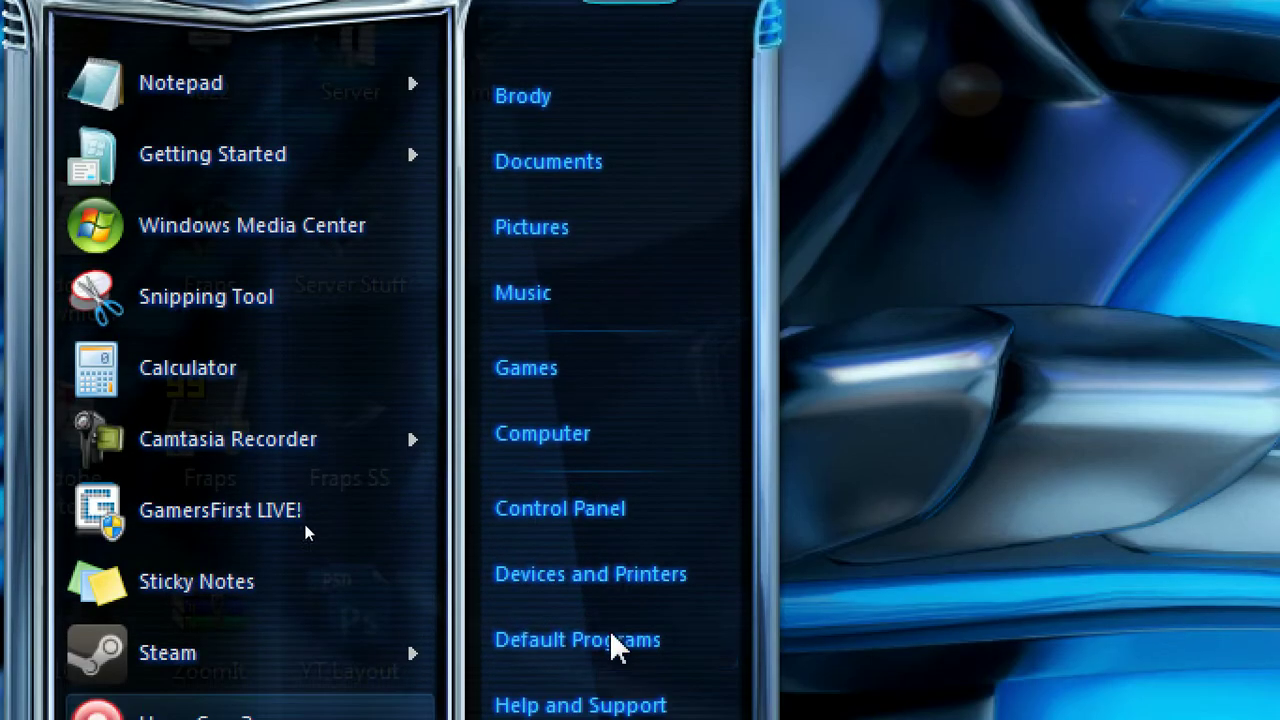
pyautogui.click(567, 186)
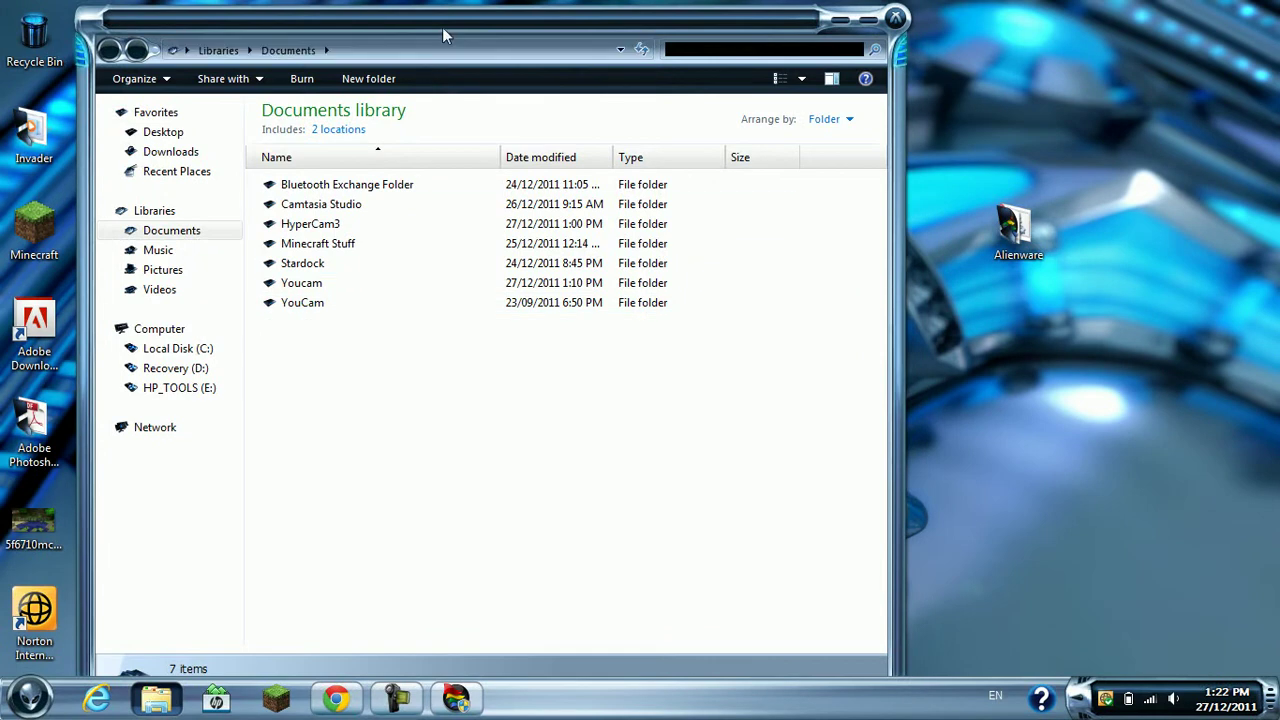
pyautogui.hotkey('alt', 'F4')
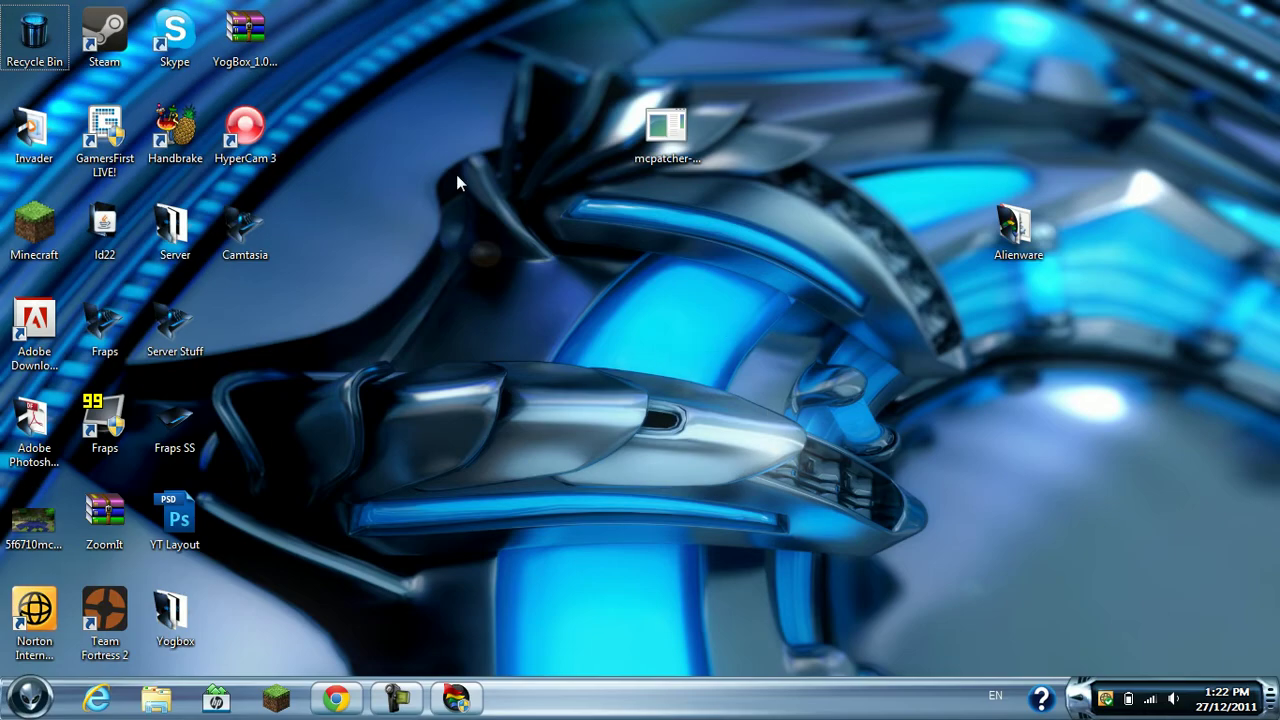
pyautogui.moveTo(456, 174)
pyautogui.mouseDown()
pyautogui.moveTo(1006, 467)
pyautogui.moveTo(969, 490)
pyautogui.moveTo(858, 482)
pyautogui.mouseUp()
pyautogui.moveTo(846, 537)
pyautogui.mouseDown()
pyautogui.moveTo(581, 218)
pyautogui.moveTo(460, 177)
pyautogui.moveTo(860, 476)
pyautogui.moveTo(853, 525)
pyautogui.moveTo(827, 539)
pyautogui.moveTo(789, 434)
pyautogui.moveTo(786, 452)
pyautogui.moveTo(805, 458)
pyautogui.moveTo(440, 248)
pyautogui.moveTo(447, 200)
pyautogui.moveTo(511, 194)
pyautogui.mouseUp()
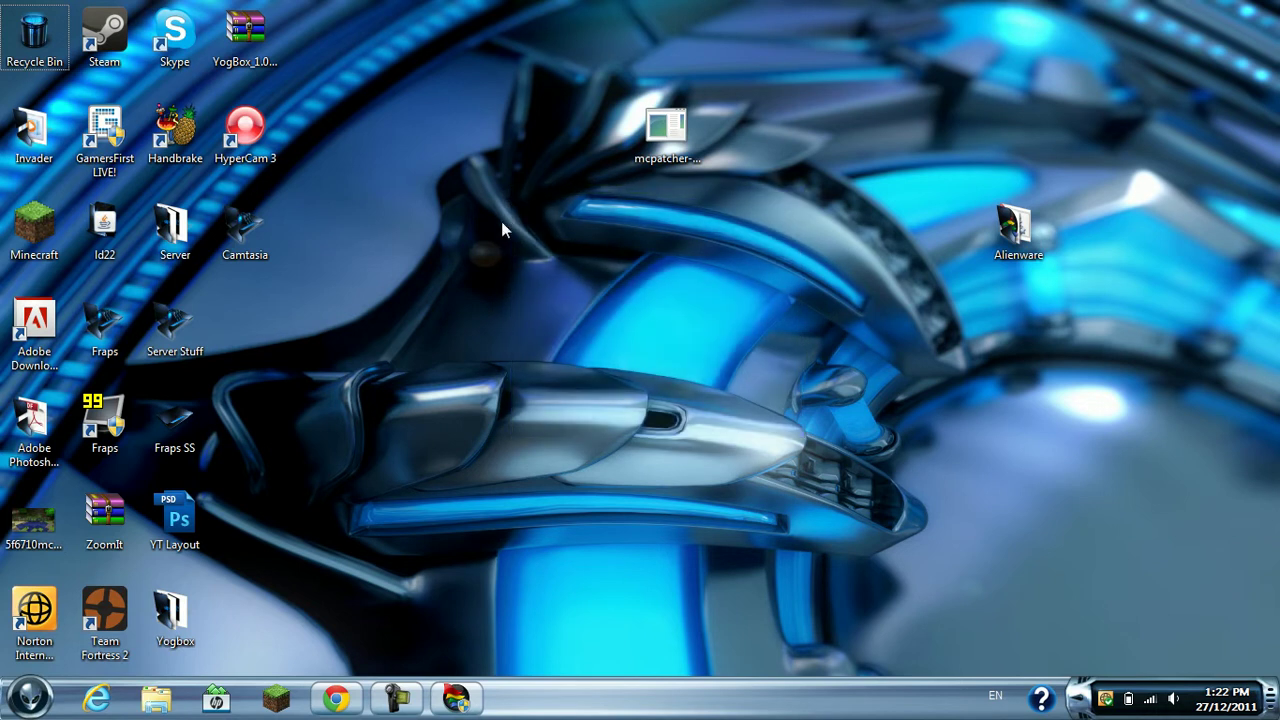